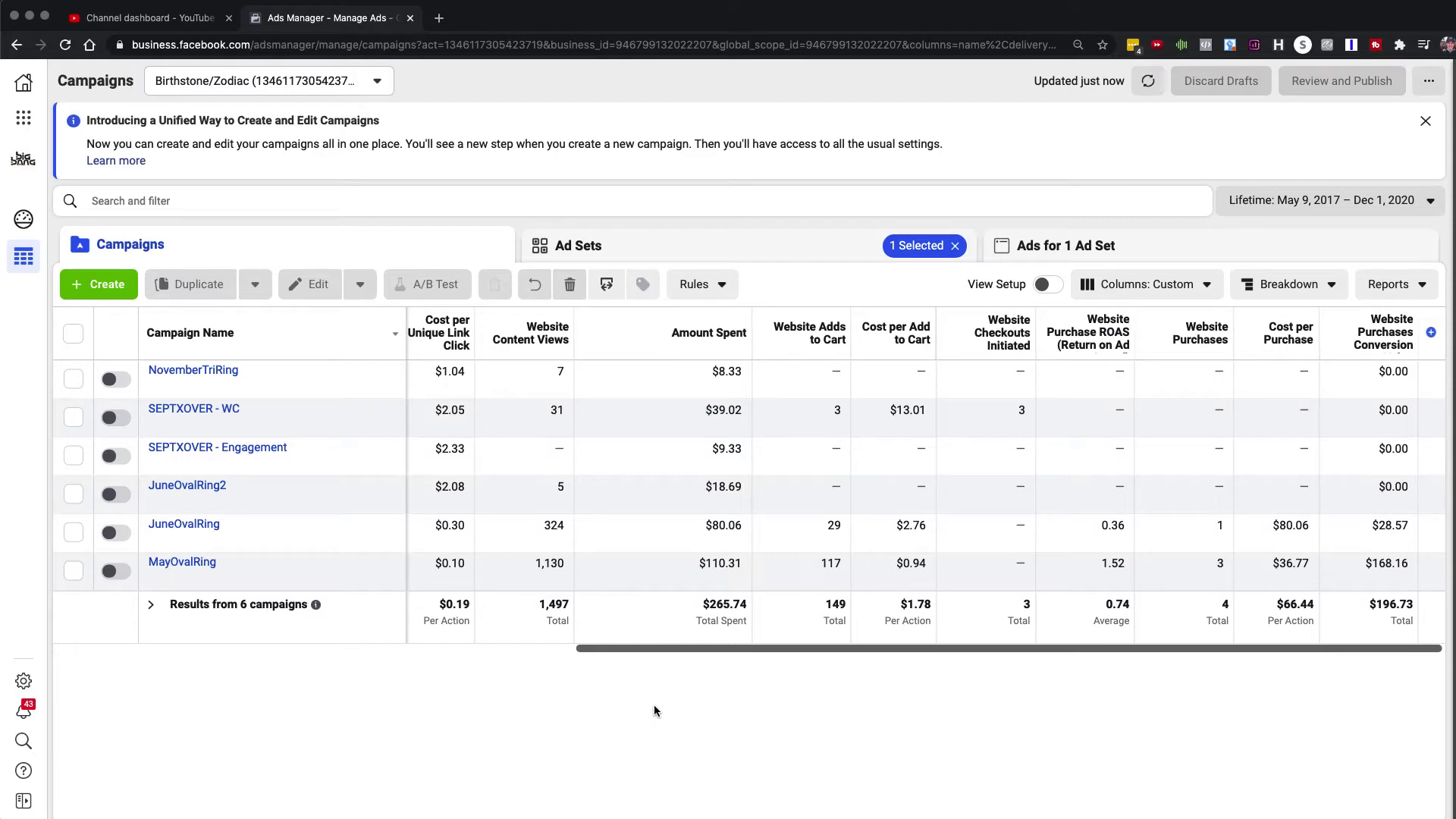
Step: Go into the MayOvalRing campaign, view the ad in its MAY16_May_INT_Shoppingandfashion ad set, and open that ad set for editing
click(188, 563)
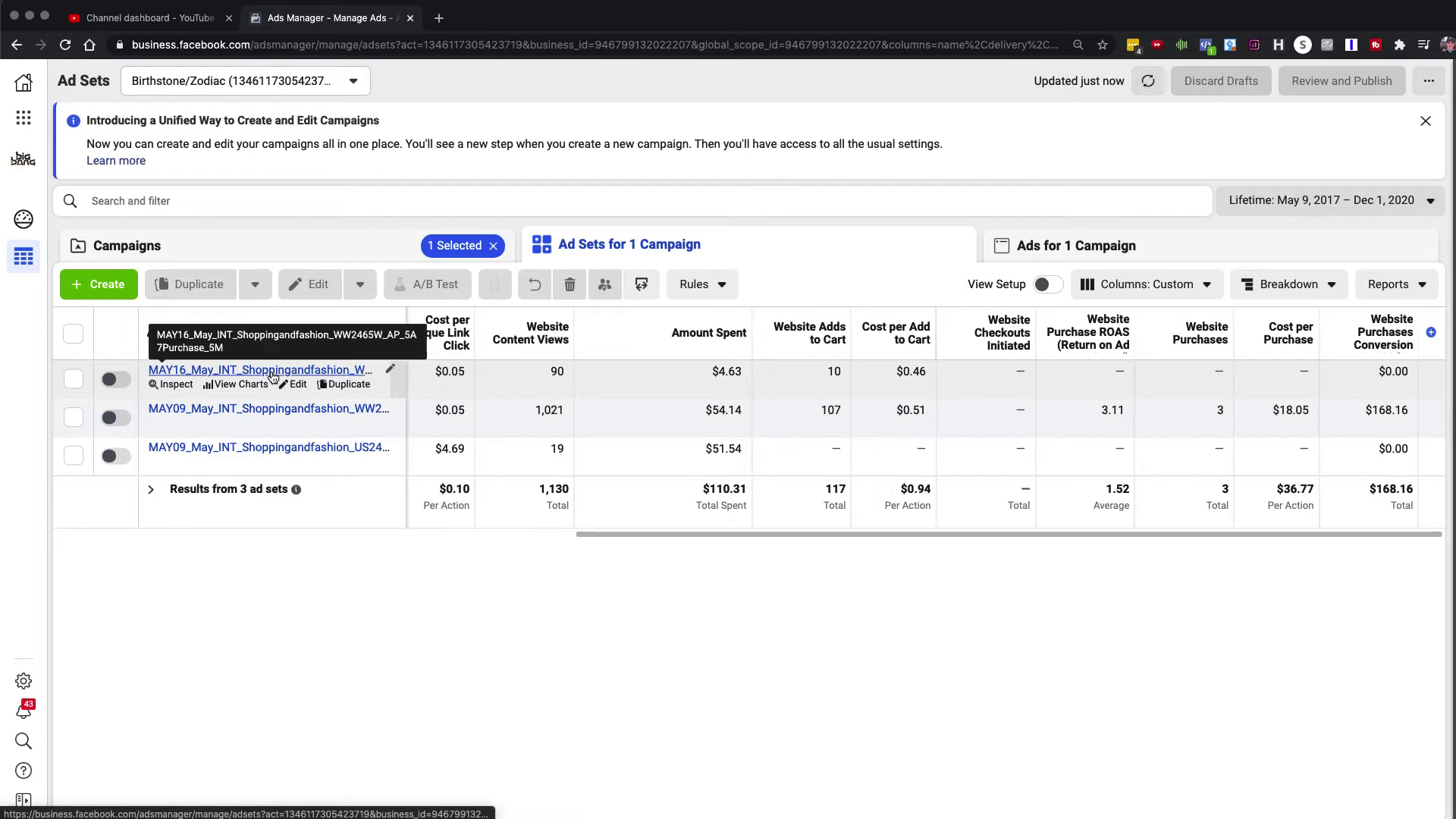
click(275, 371)
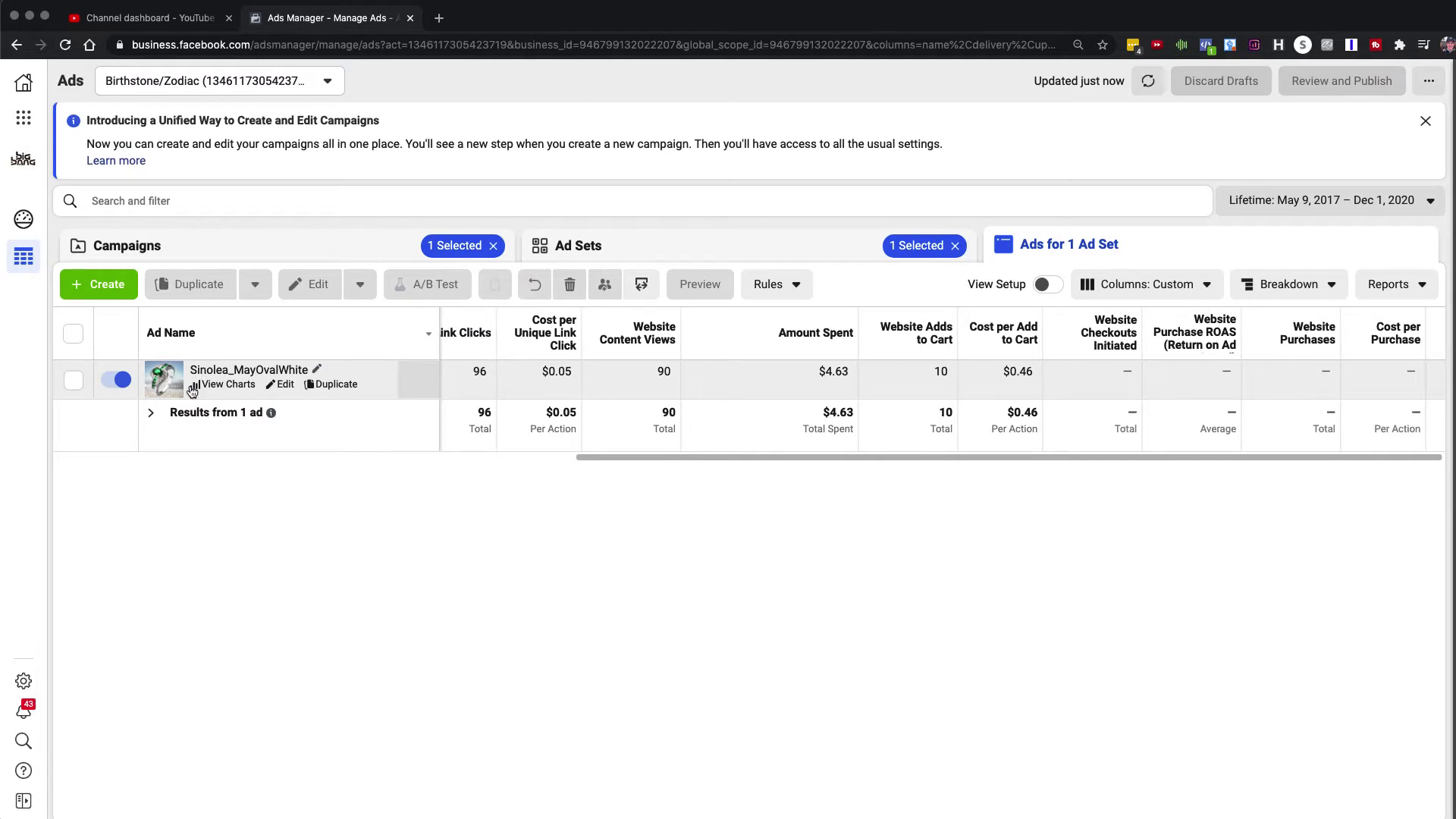
click(261, 372)
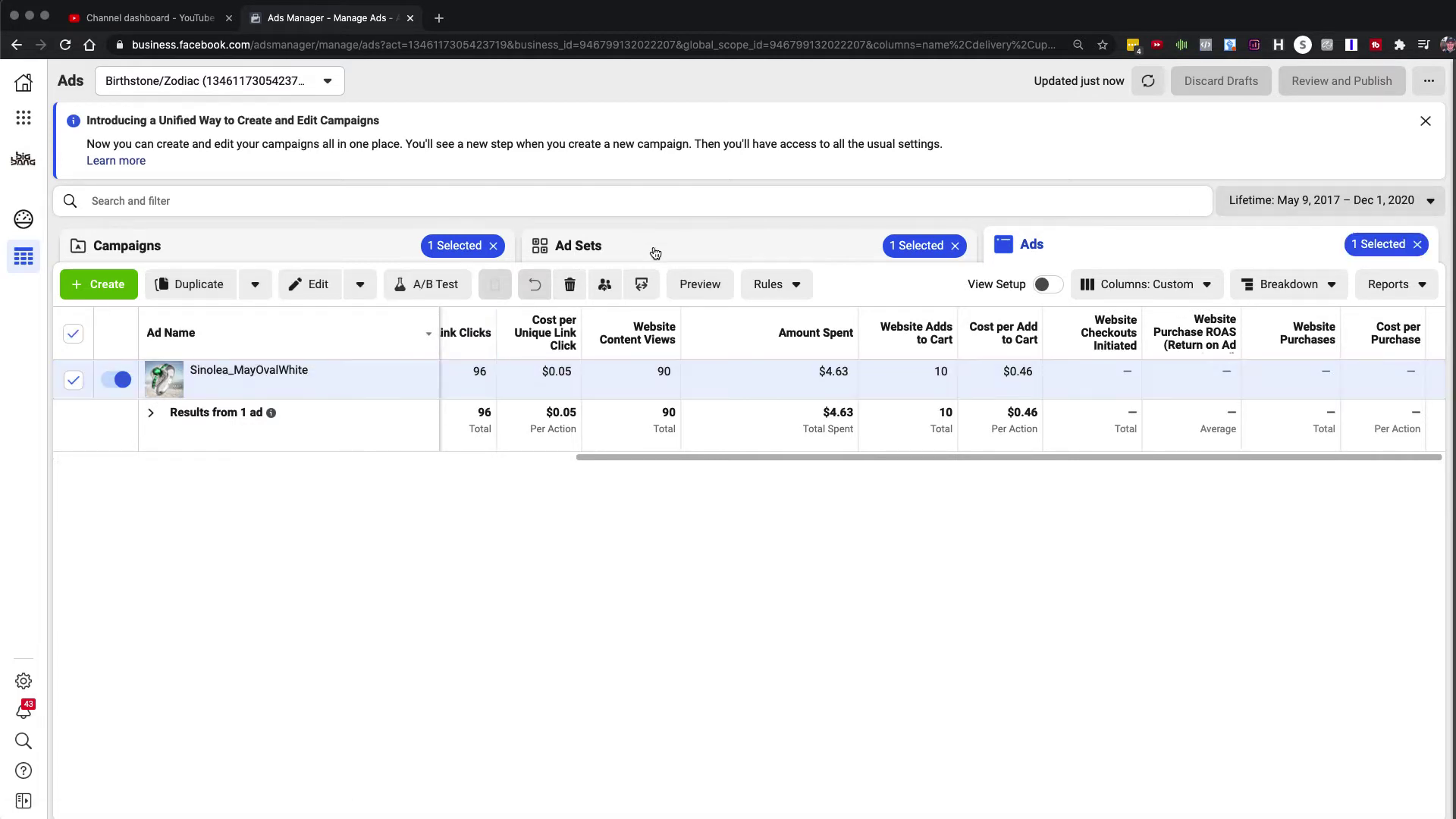
click(656, 253)
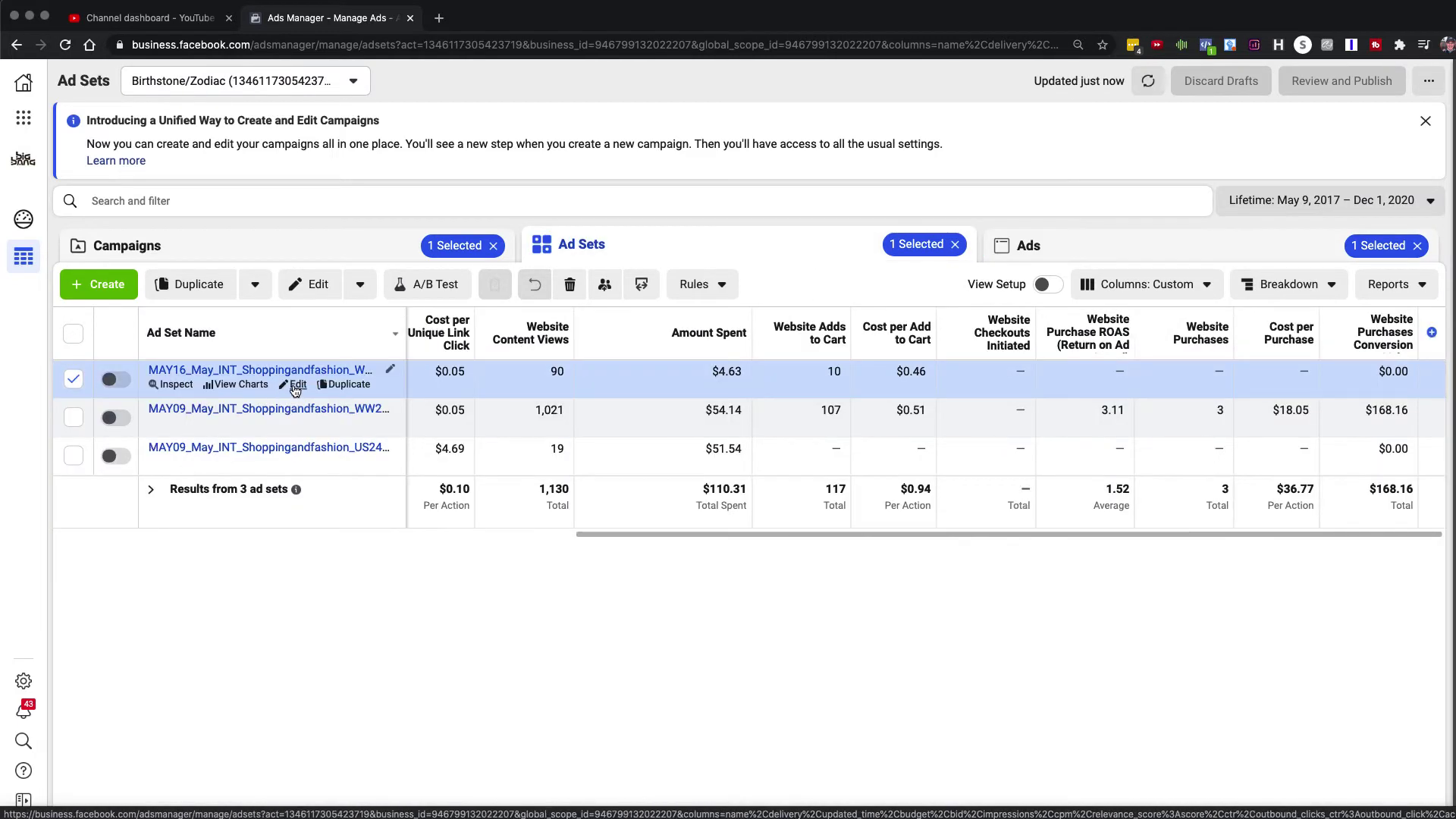
click(293, 386)
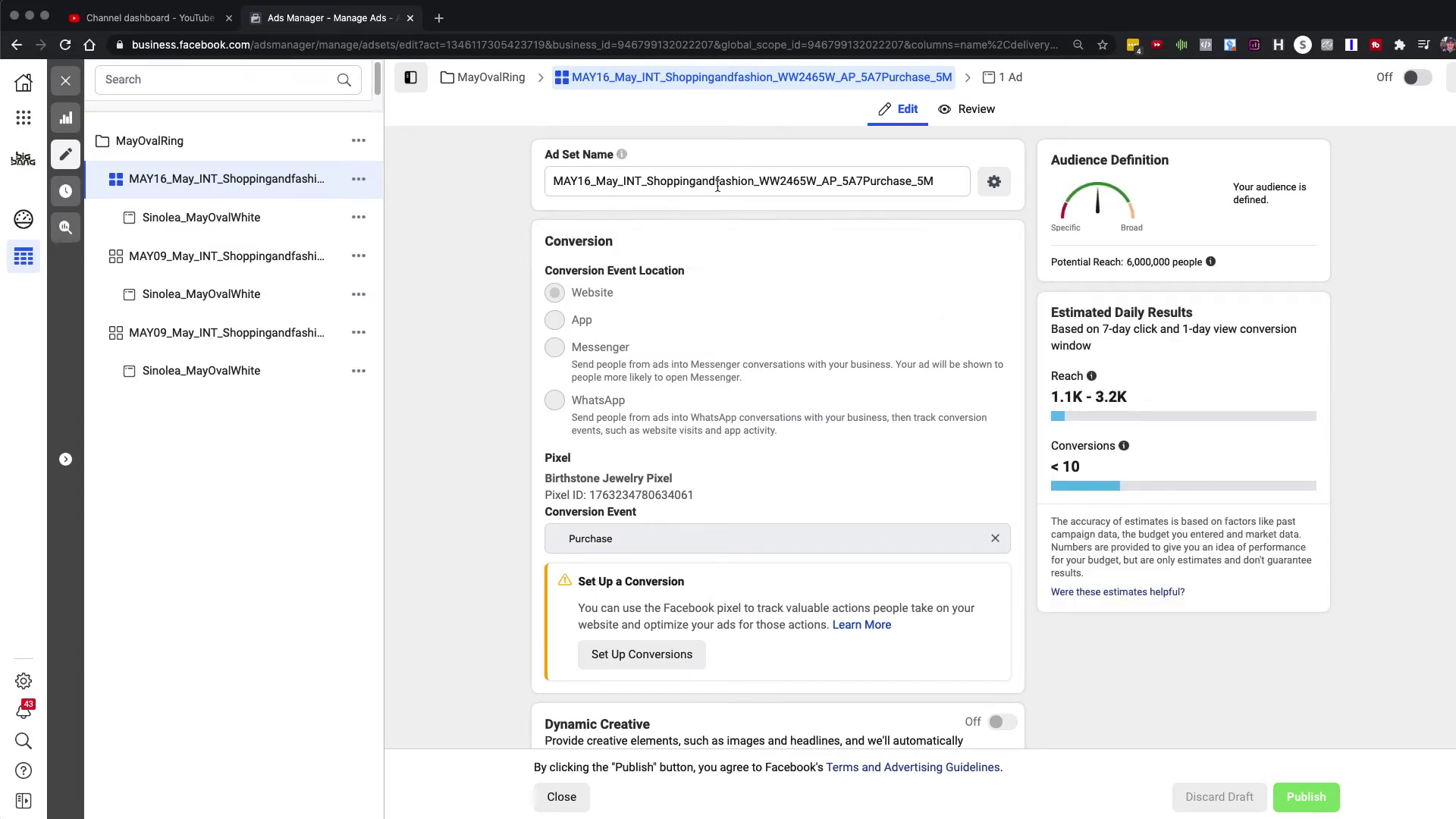
Step: Examine the ad set's conversion event, budget, schedule, custom audiences, locations and targeting settings
scroll(445, 656, down, 1)
scroll(518, 581, down, 5)
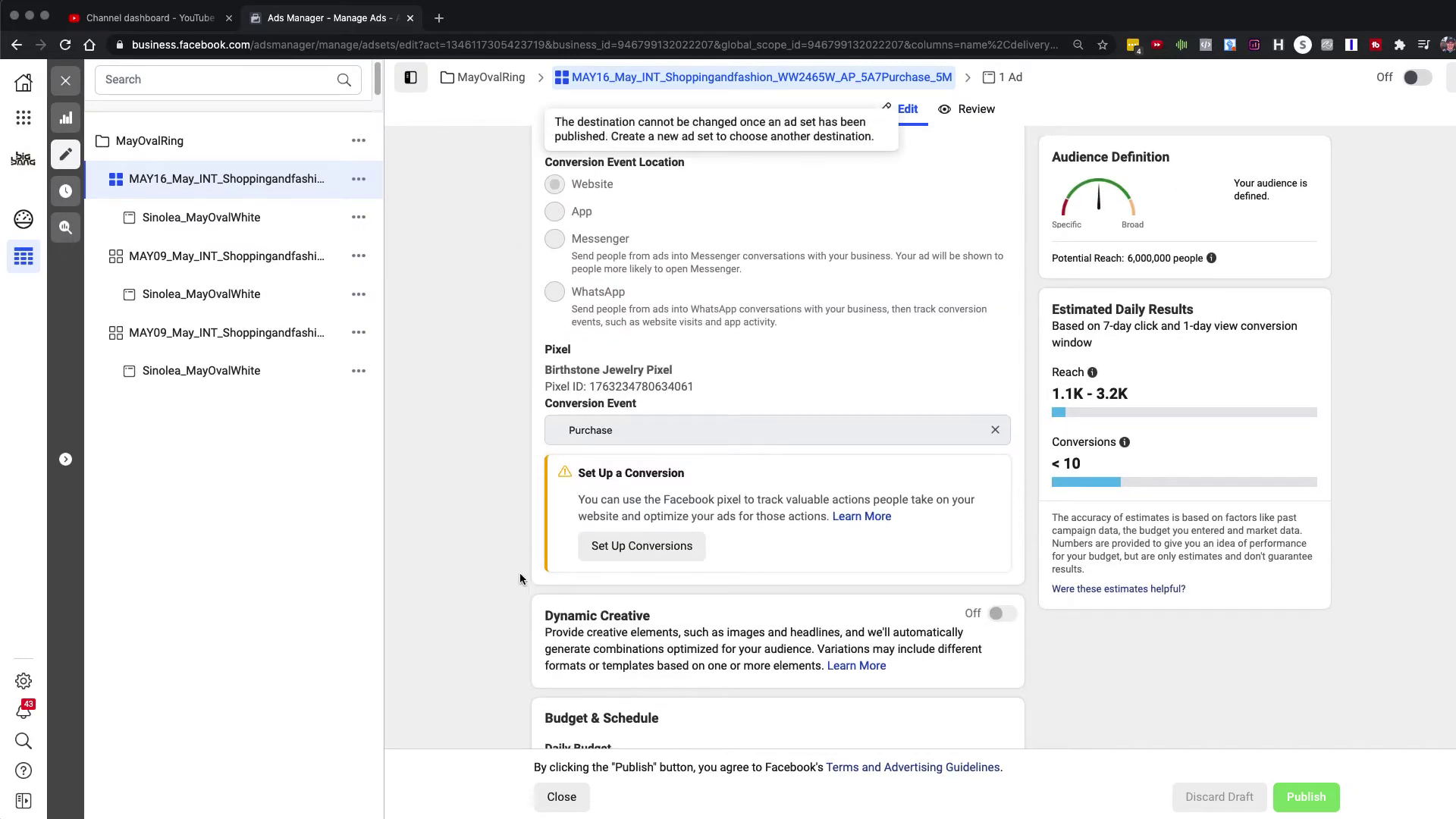
scroll(504, 606, down, 2)
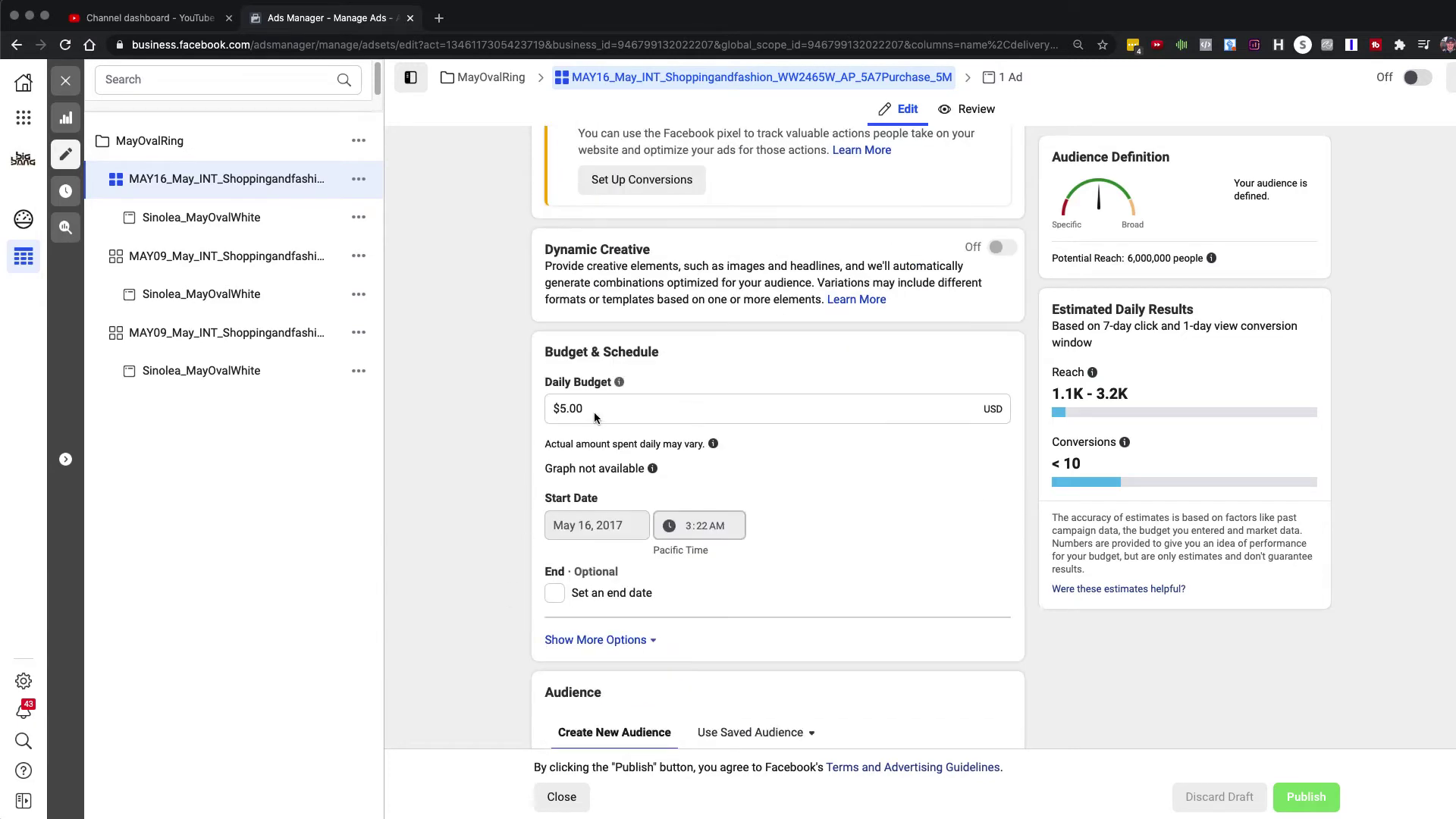
scroll(470, 548, down, 7)
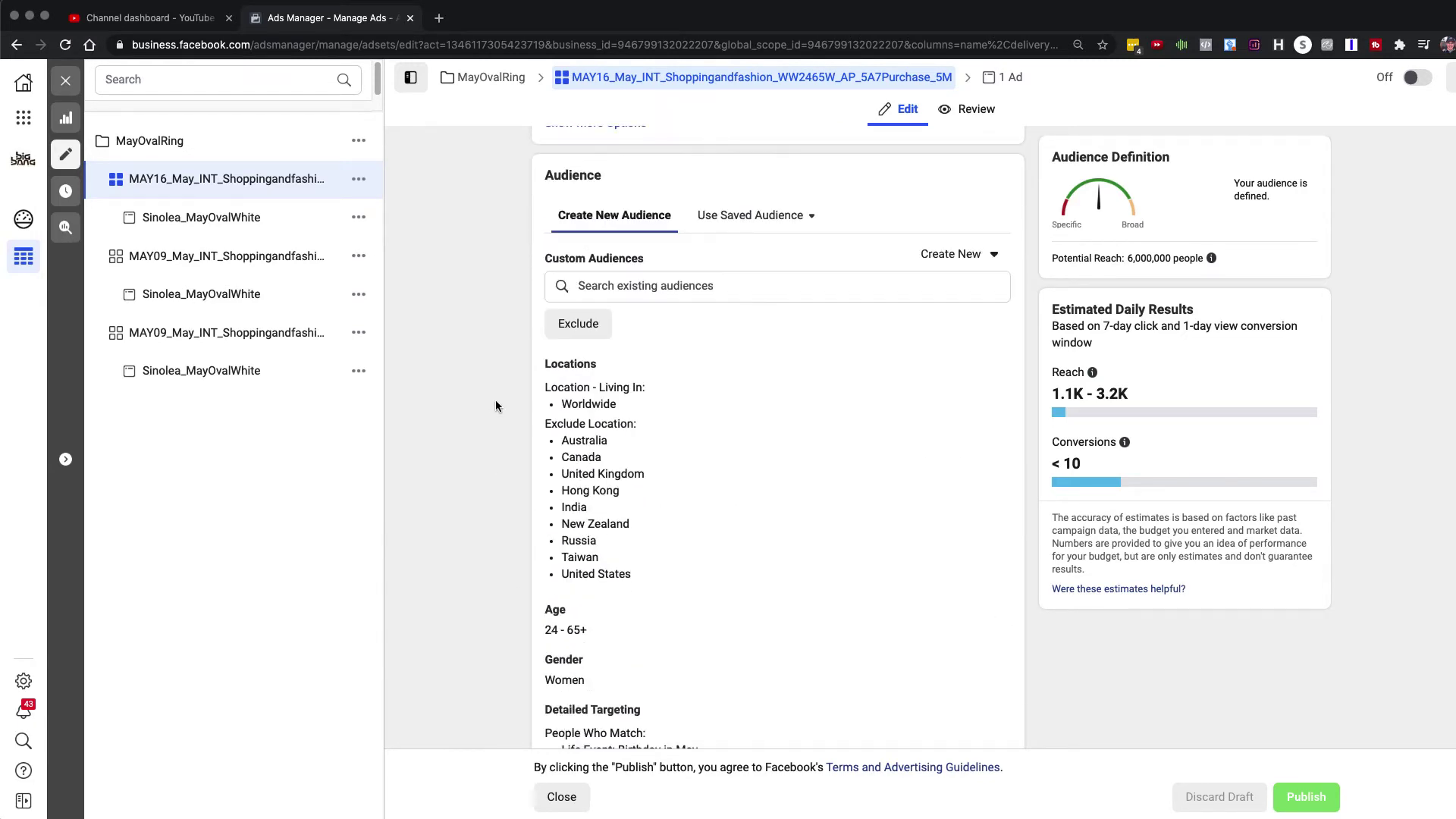
click(687, 287)
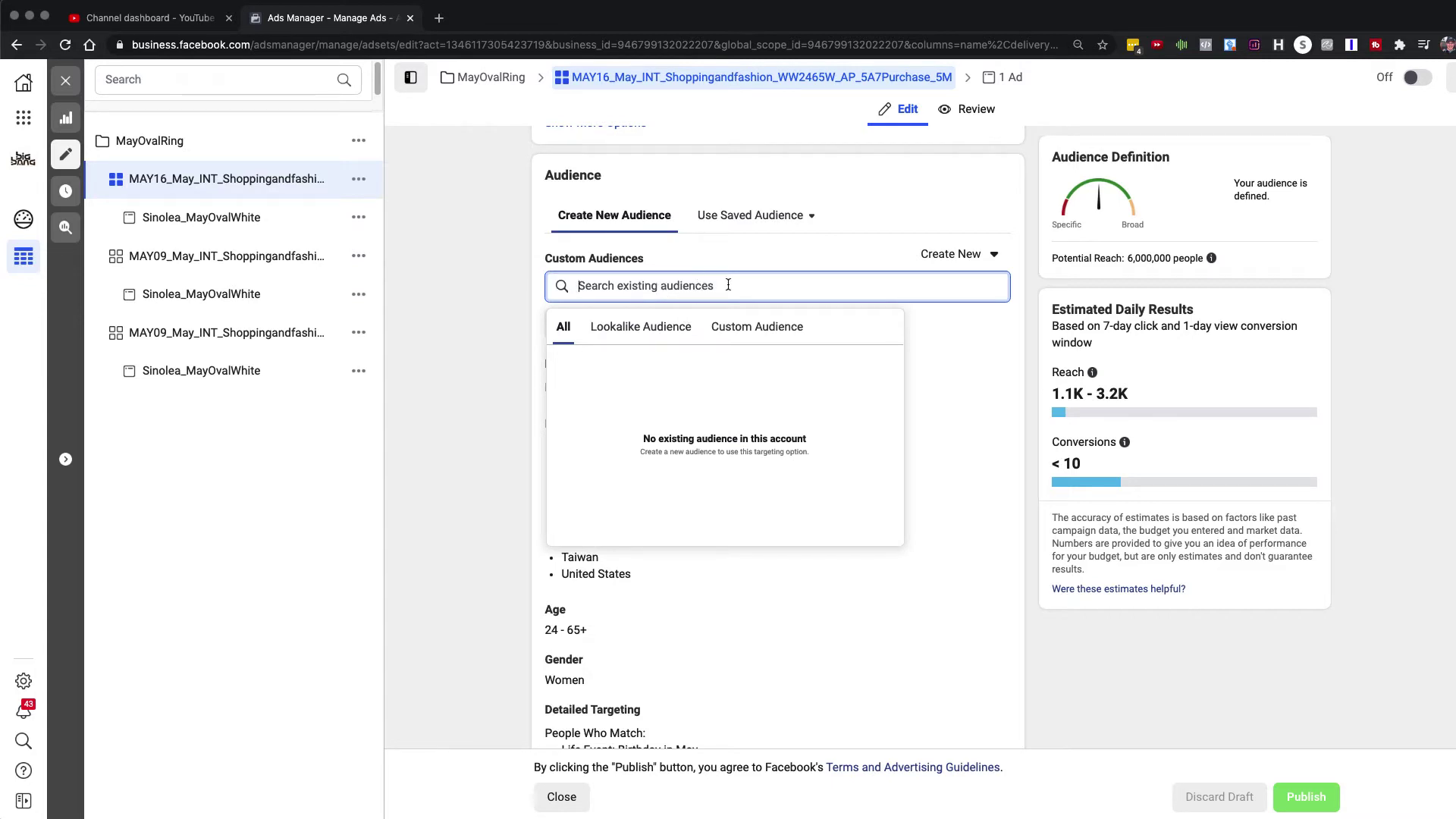
click(514, 404)
scroll(476, 480, down, 2)
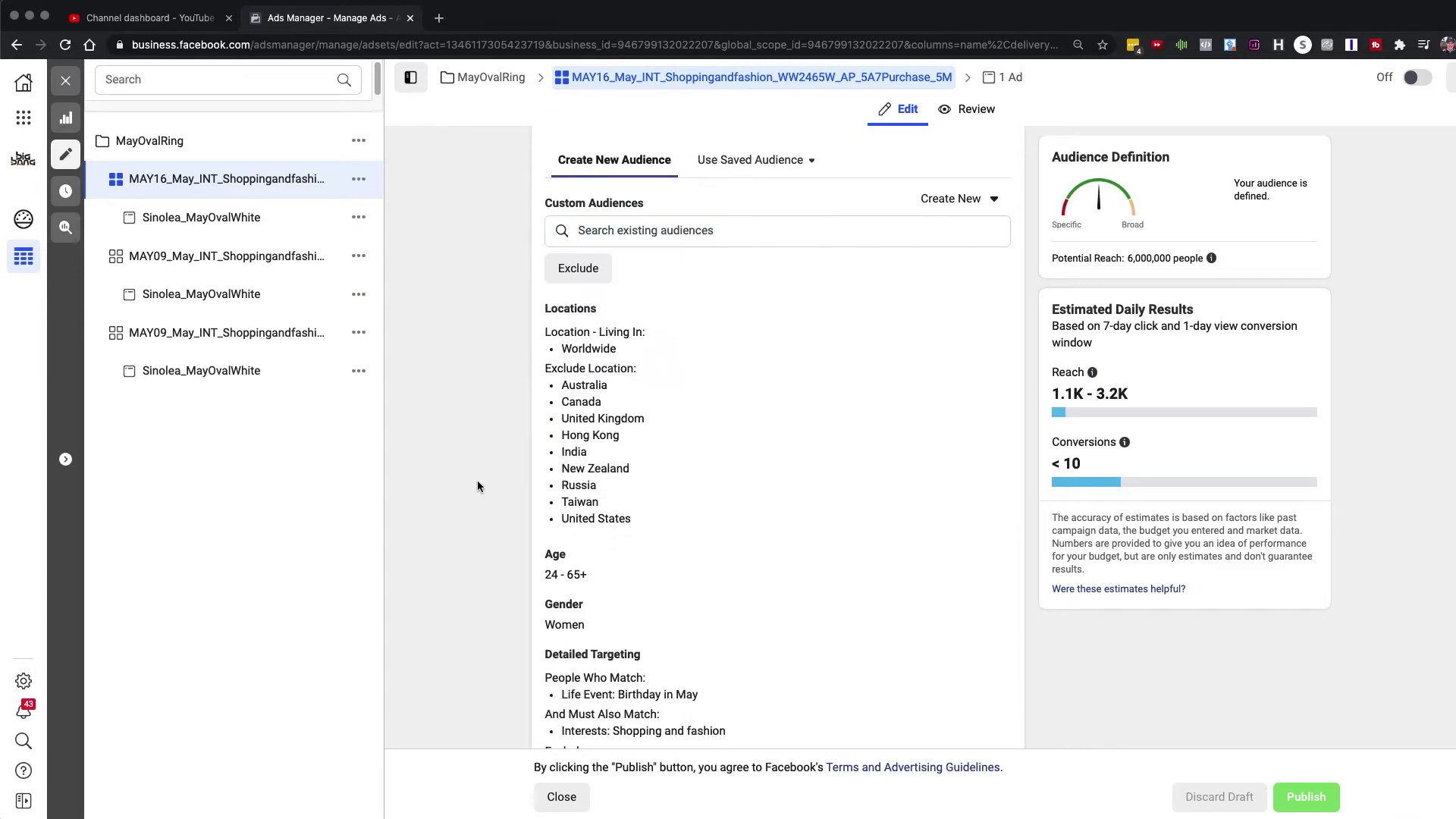
scroll(477, 480, down, 2)
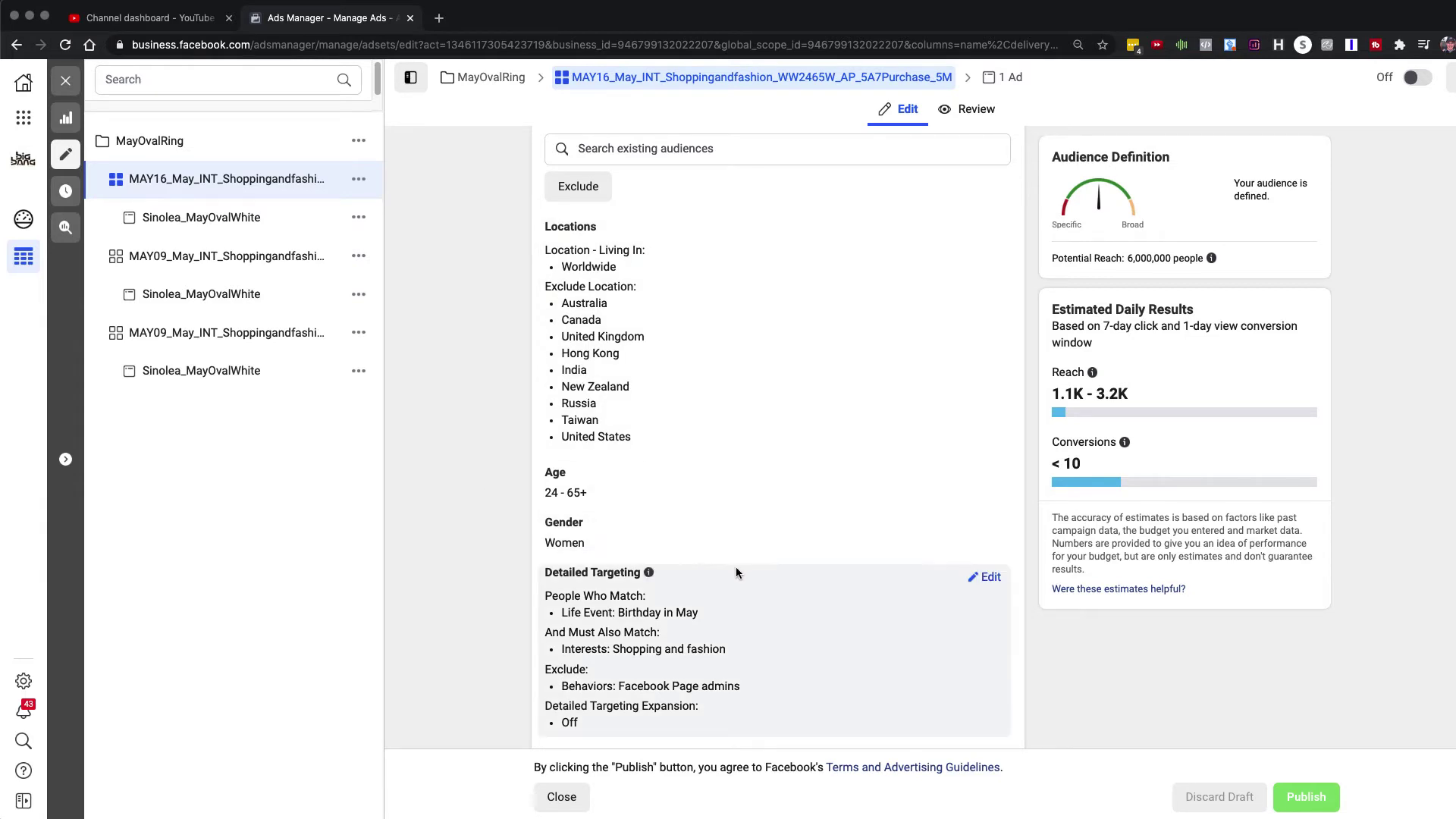
scroll(838, 554, down, 2)
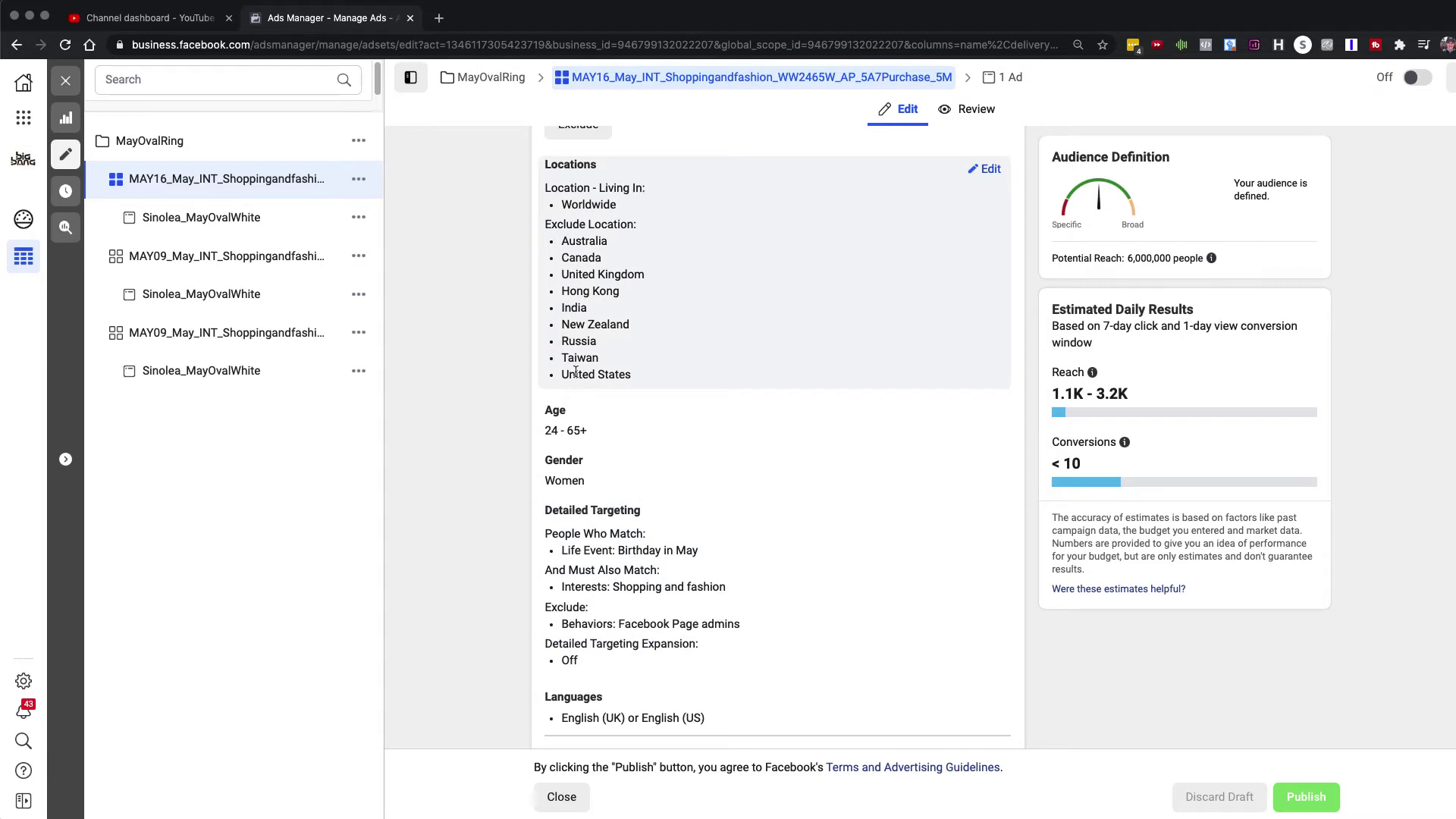
scroll(672, 318, down, 3)
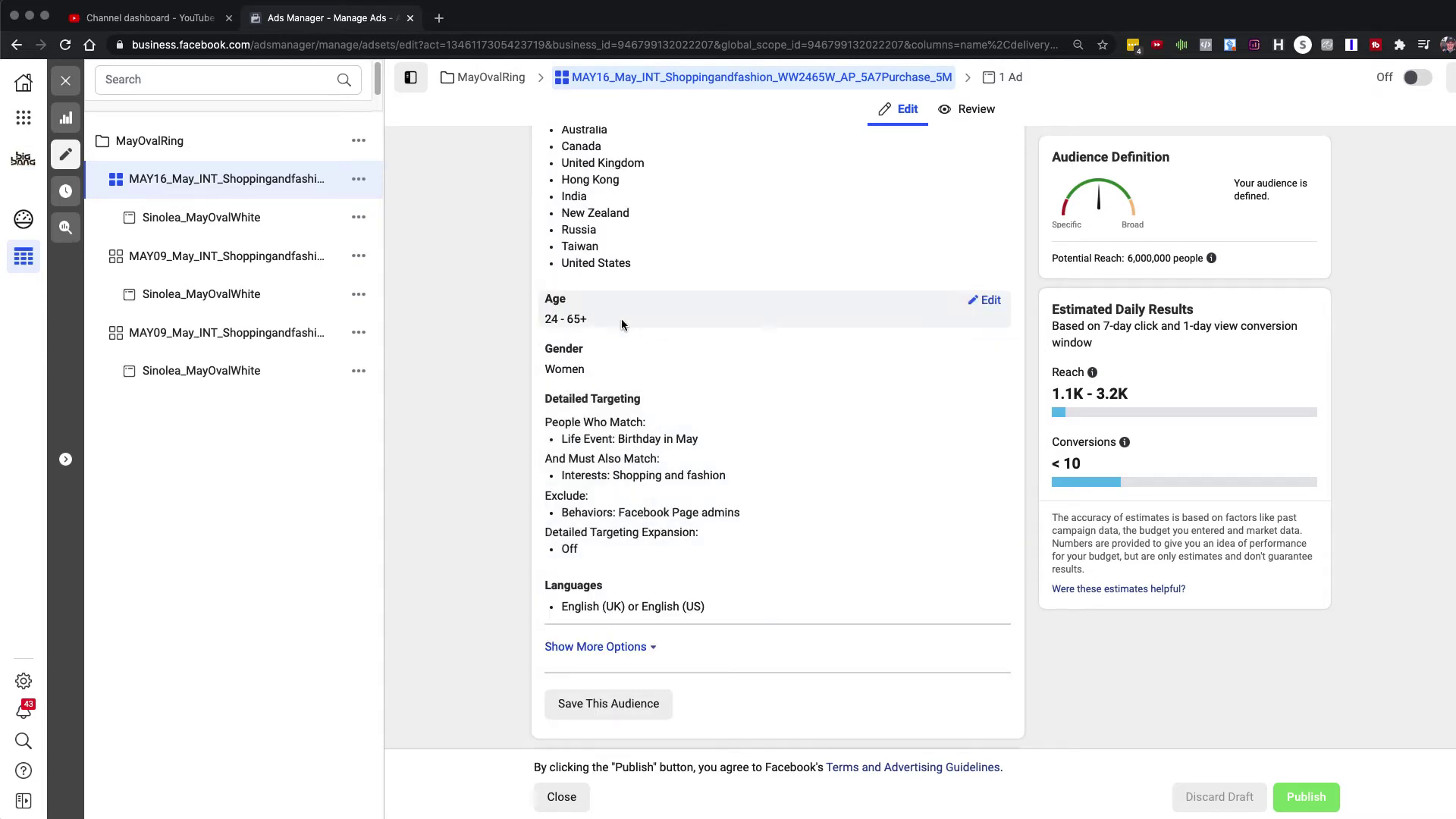
Step: Open the audience's age, gender and detailed targeting settings for editing
mouse_move(575, 300)
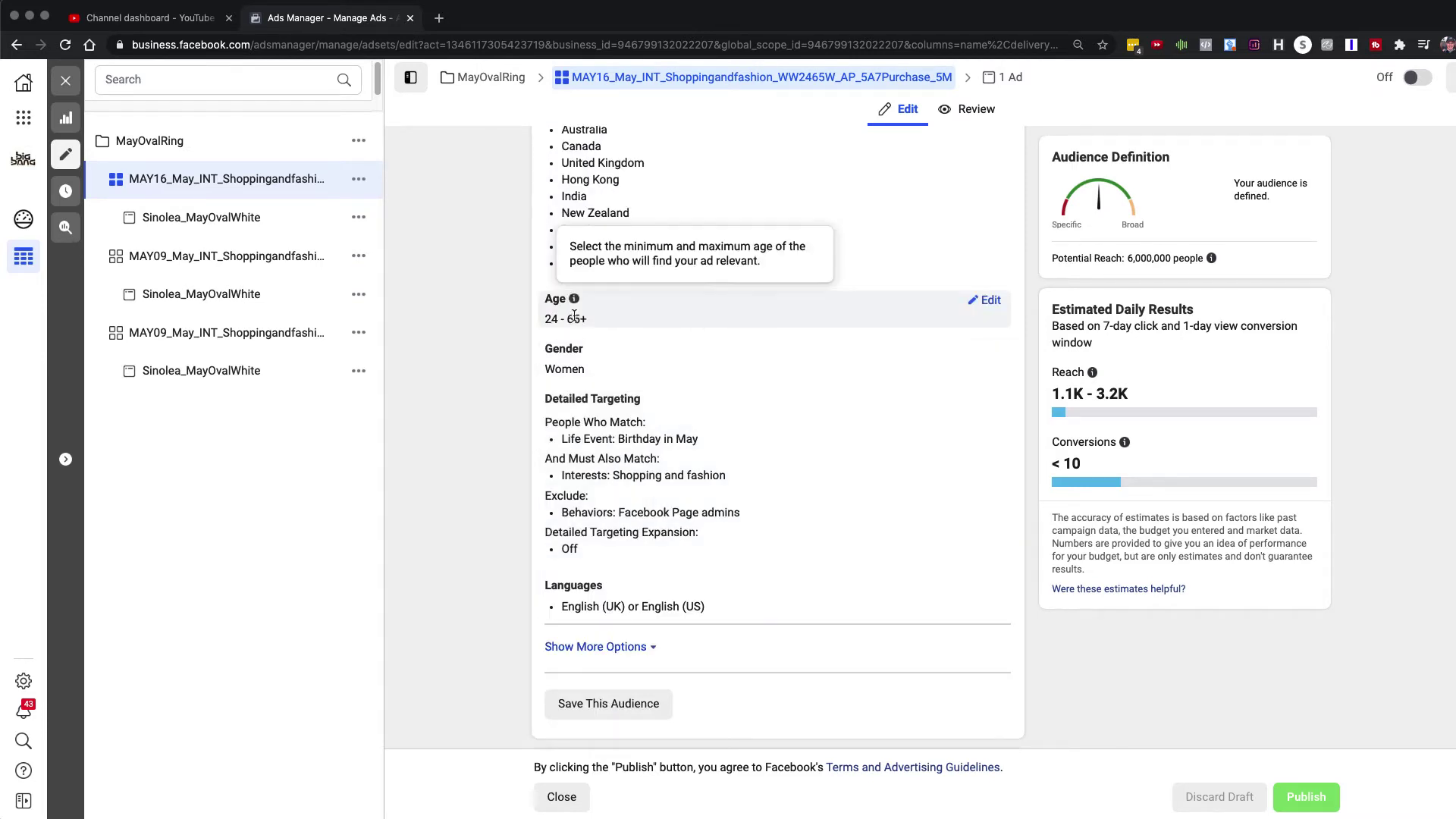
click(988, 300)
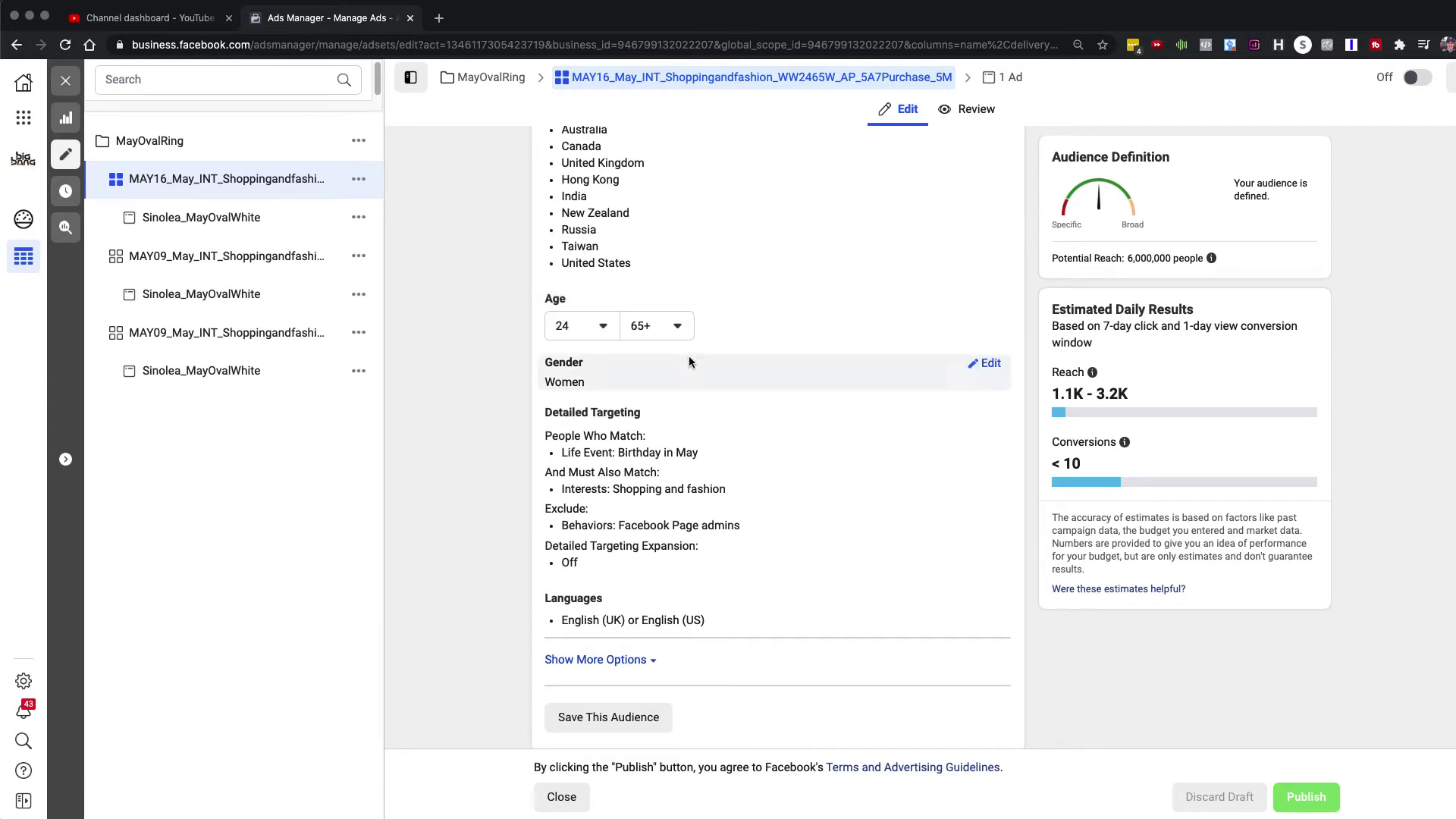
scroll(796, 408, down, 1)
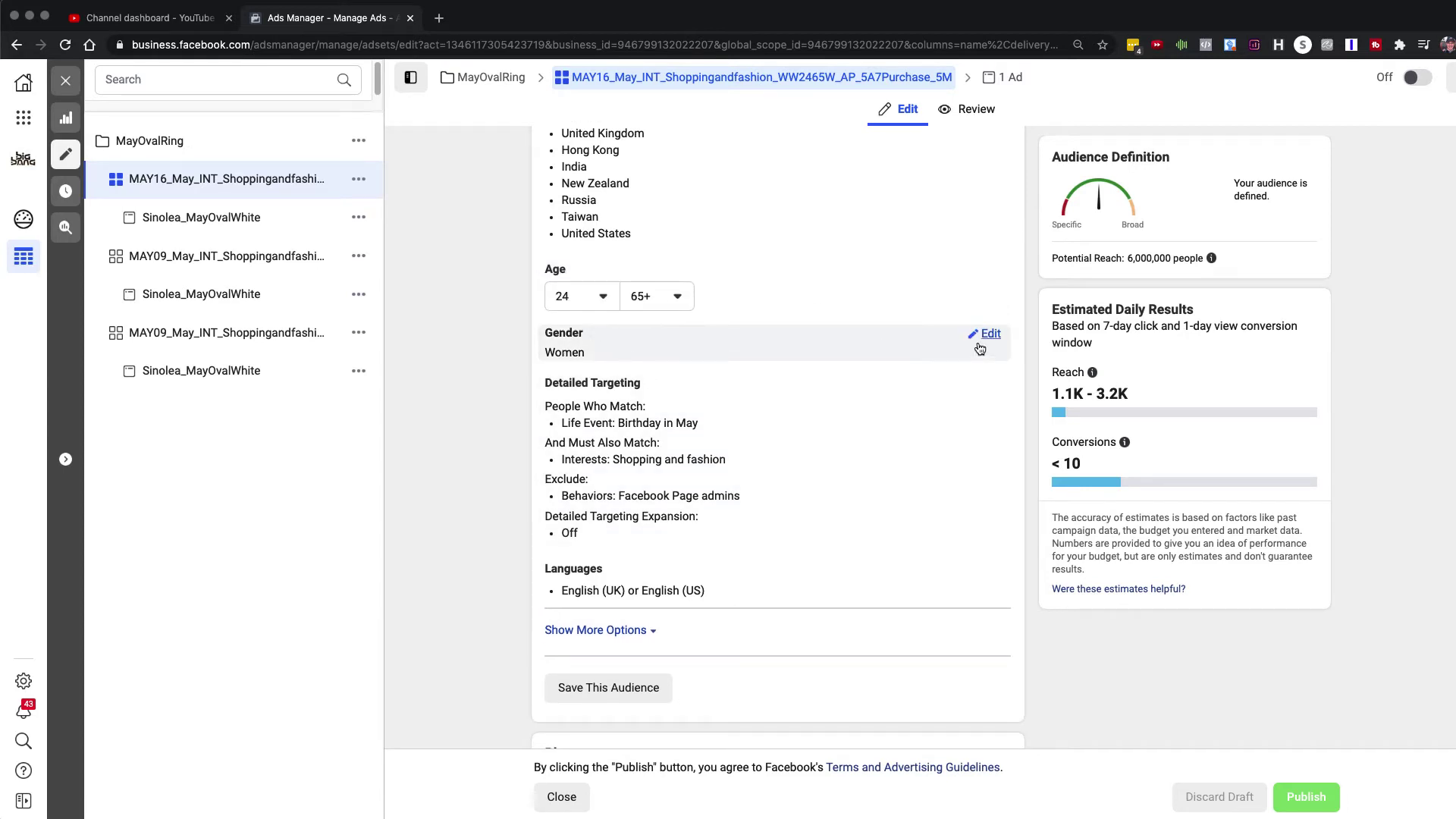
click(987, 338)
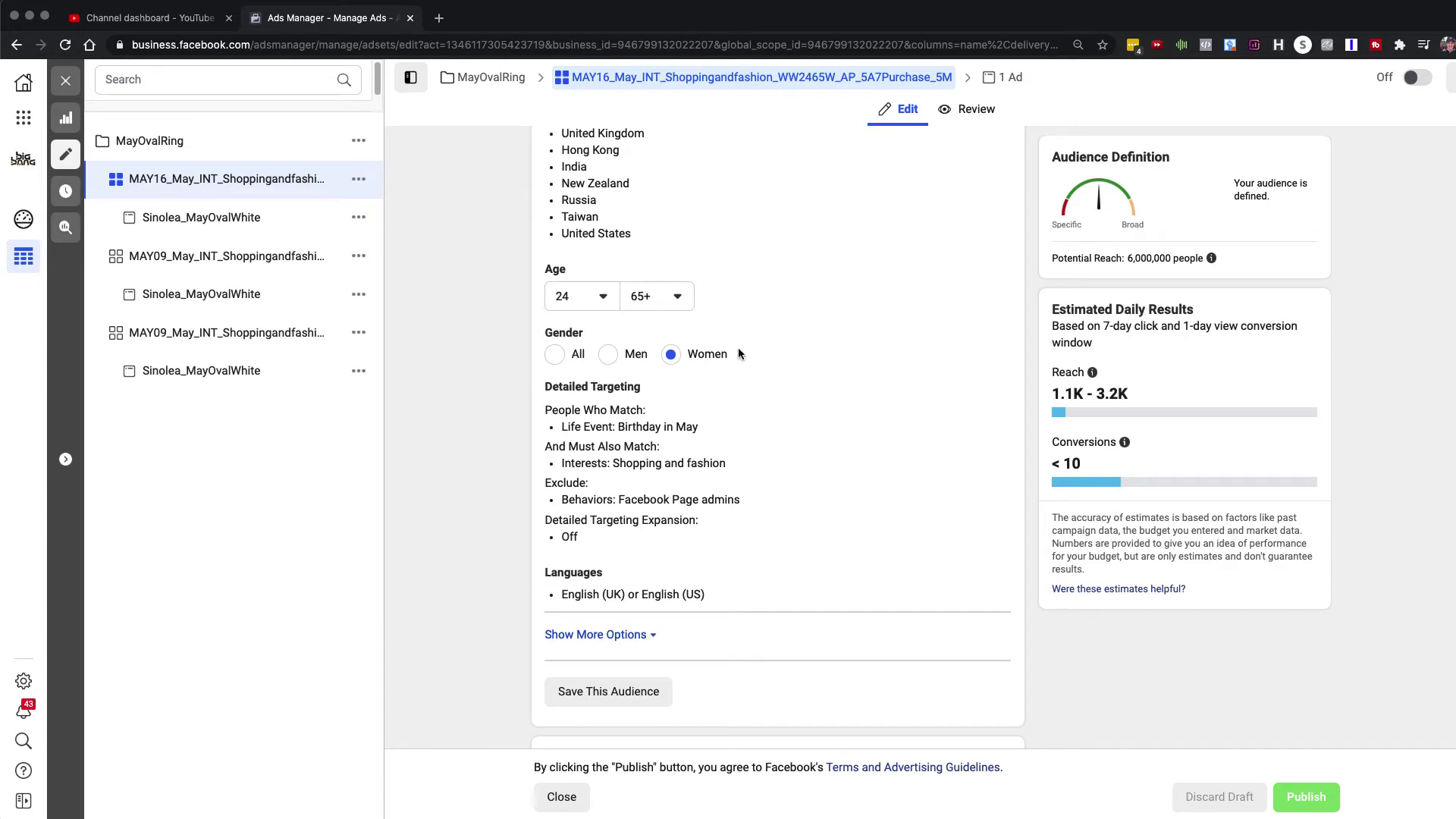
scroll(861, 422, down, 1)
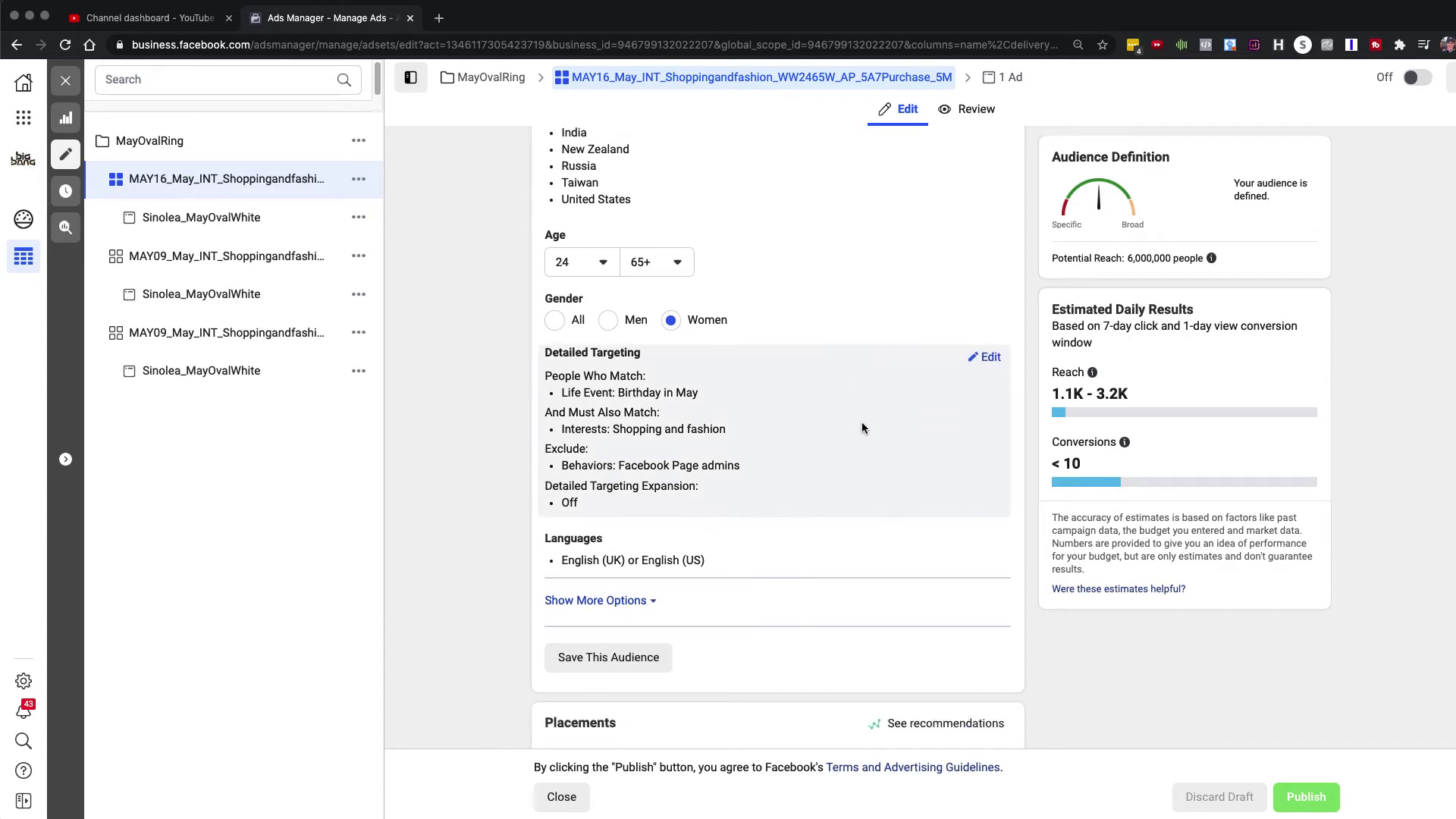
click(990, 358)
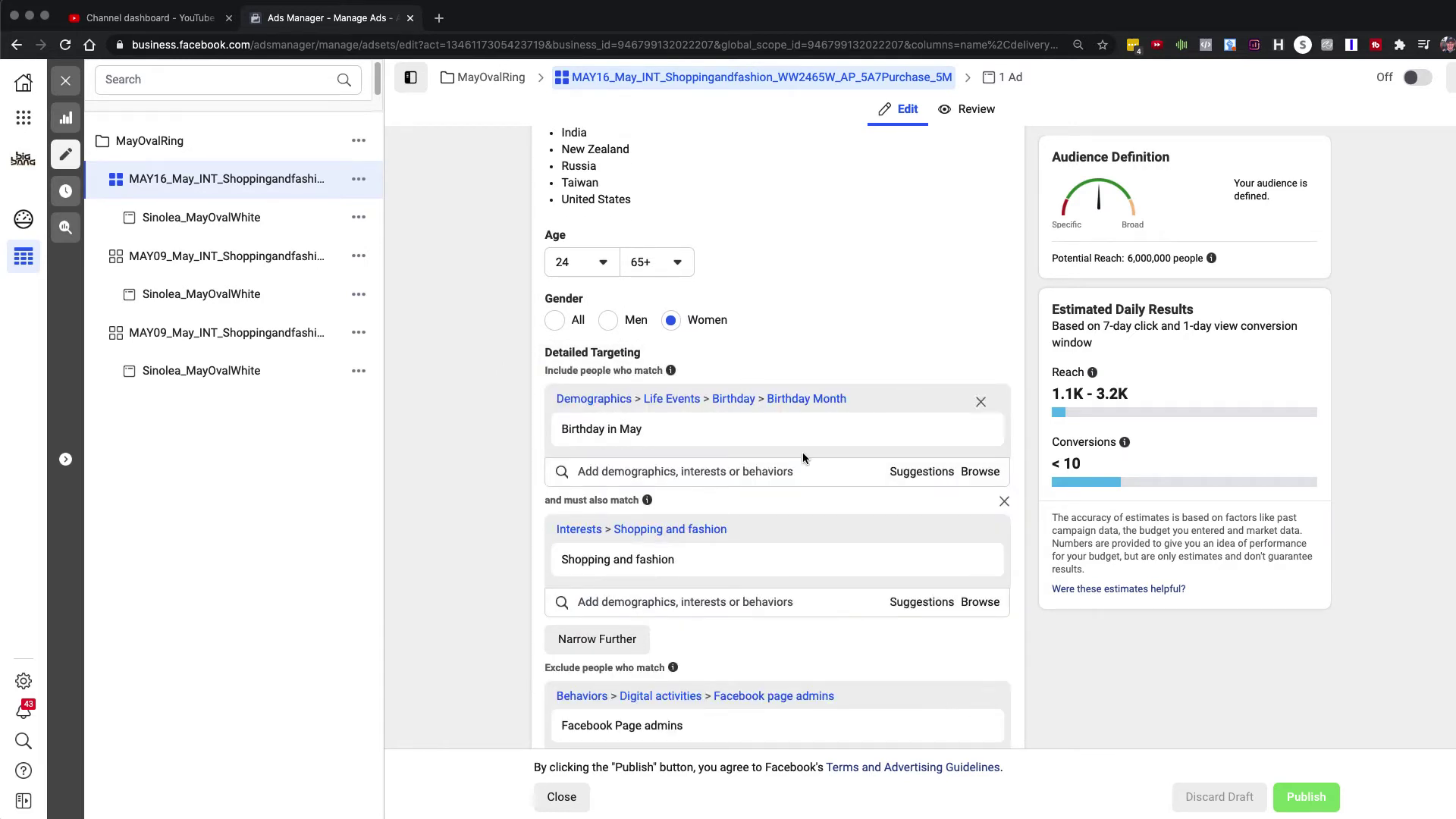
Step: Review the detailed targeting and remove Birthday in May, Shopping and fashion, and the Facebook Page admins exclusion
scroll(758, 478, down, 2)
scroll(742, 499, down, 1)
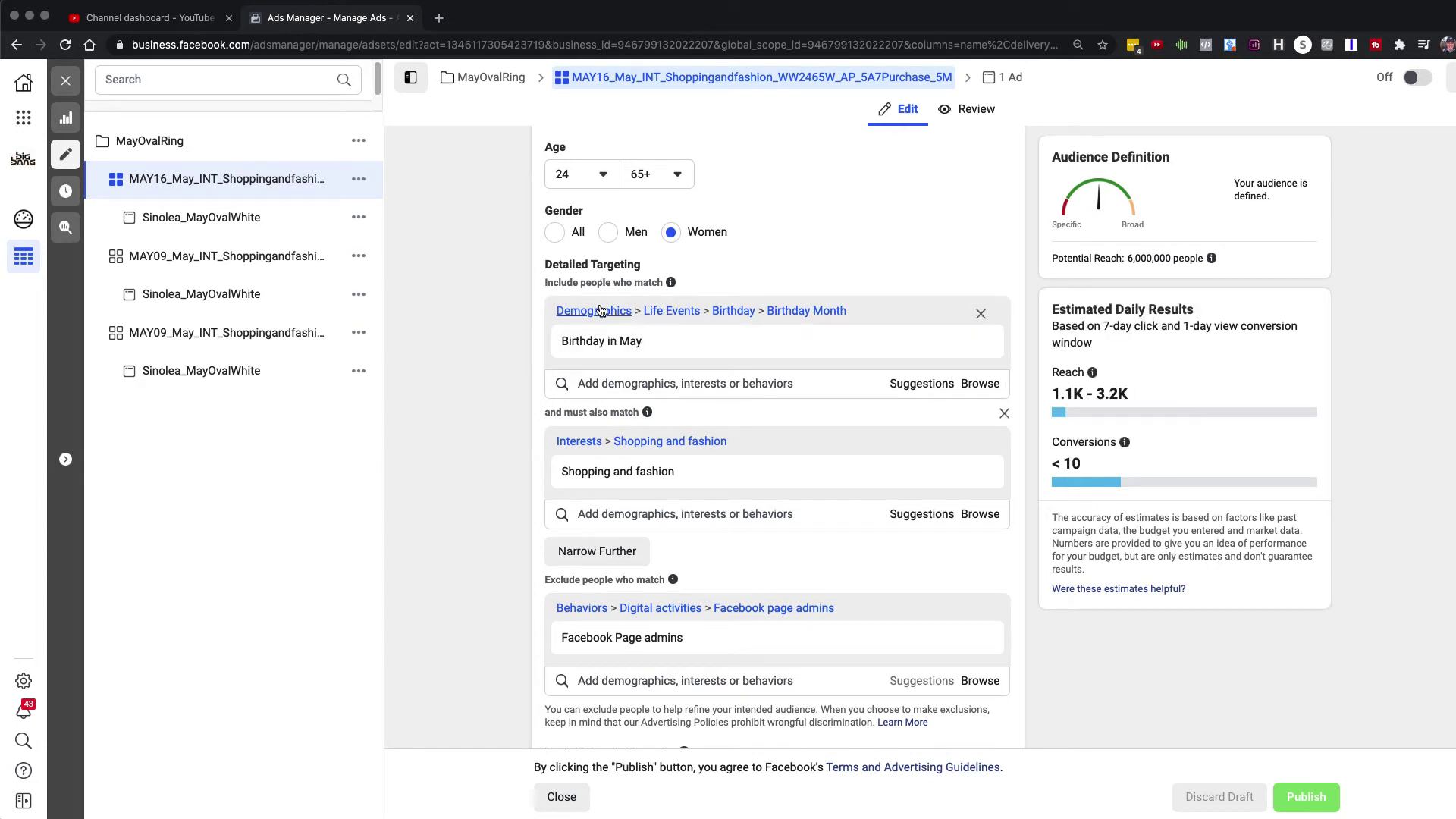
mouse_move(639, 336)
scroll(921, 366, down, 1)
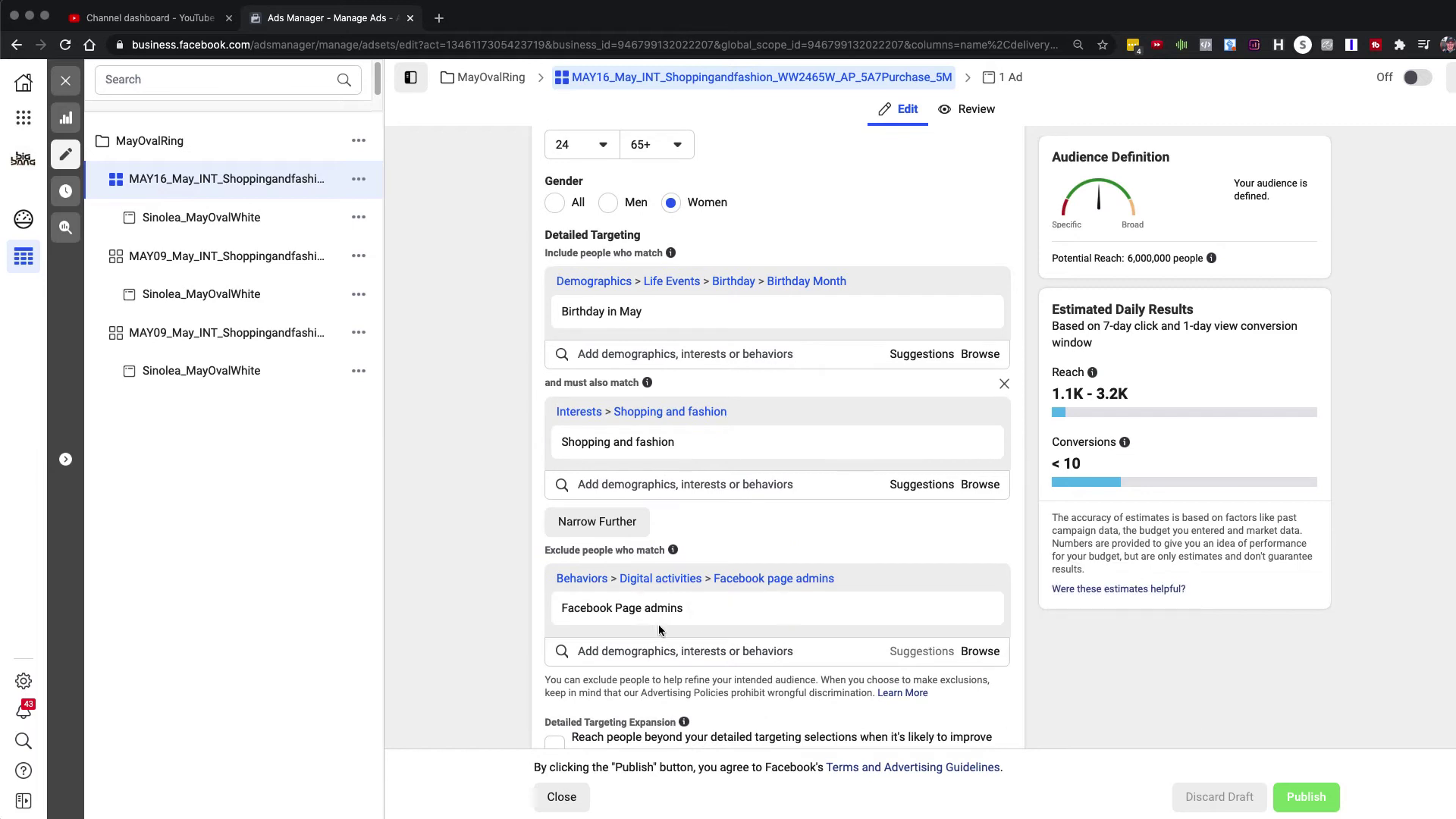
mouse_move(630, 616)
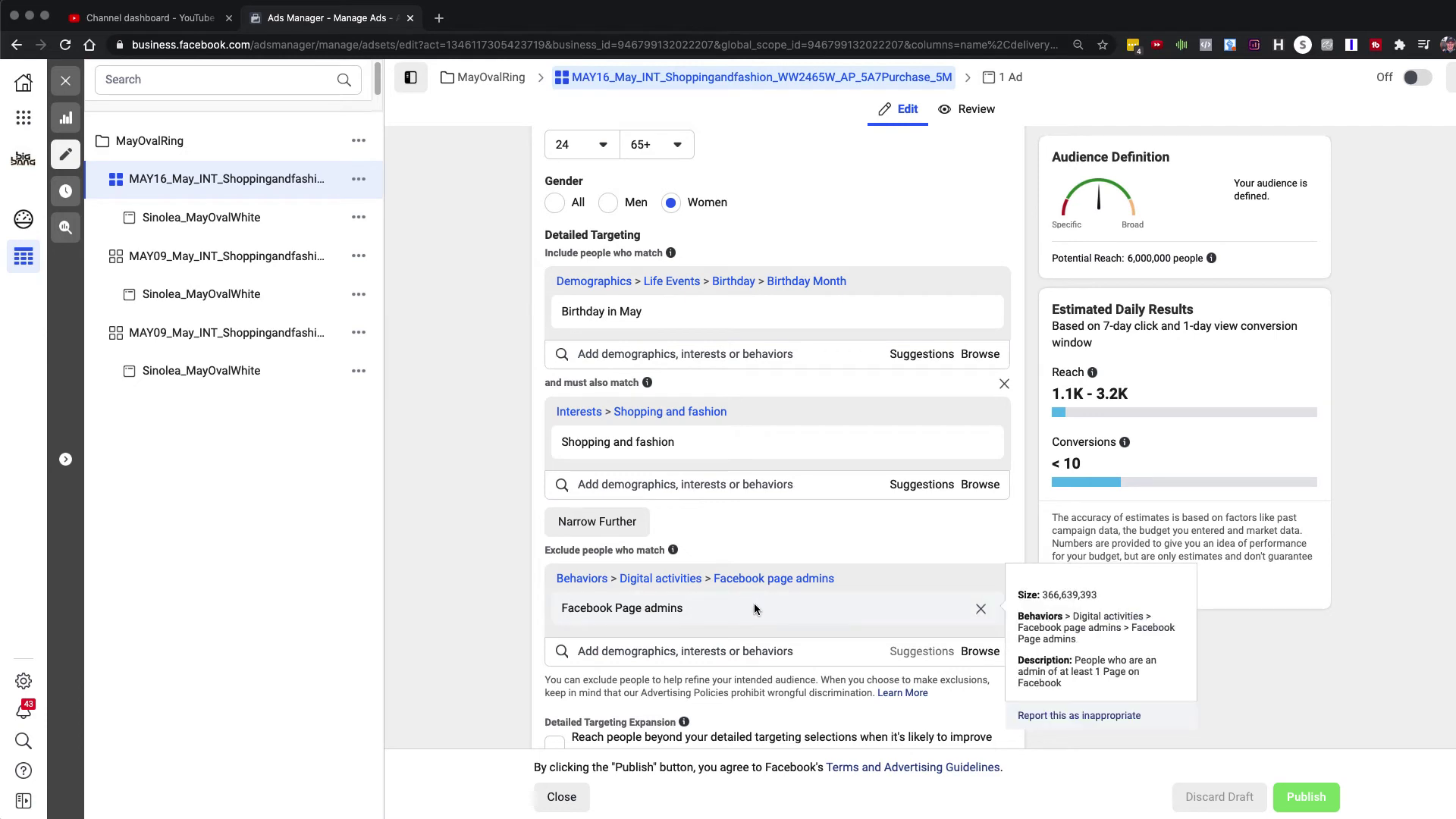
scroll(758, 628, down, 1)
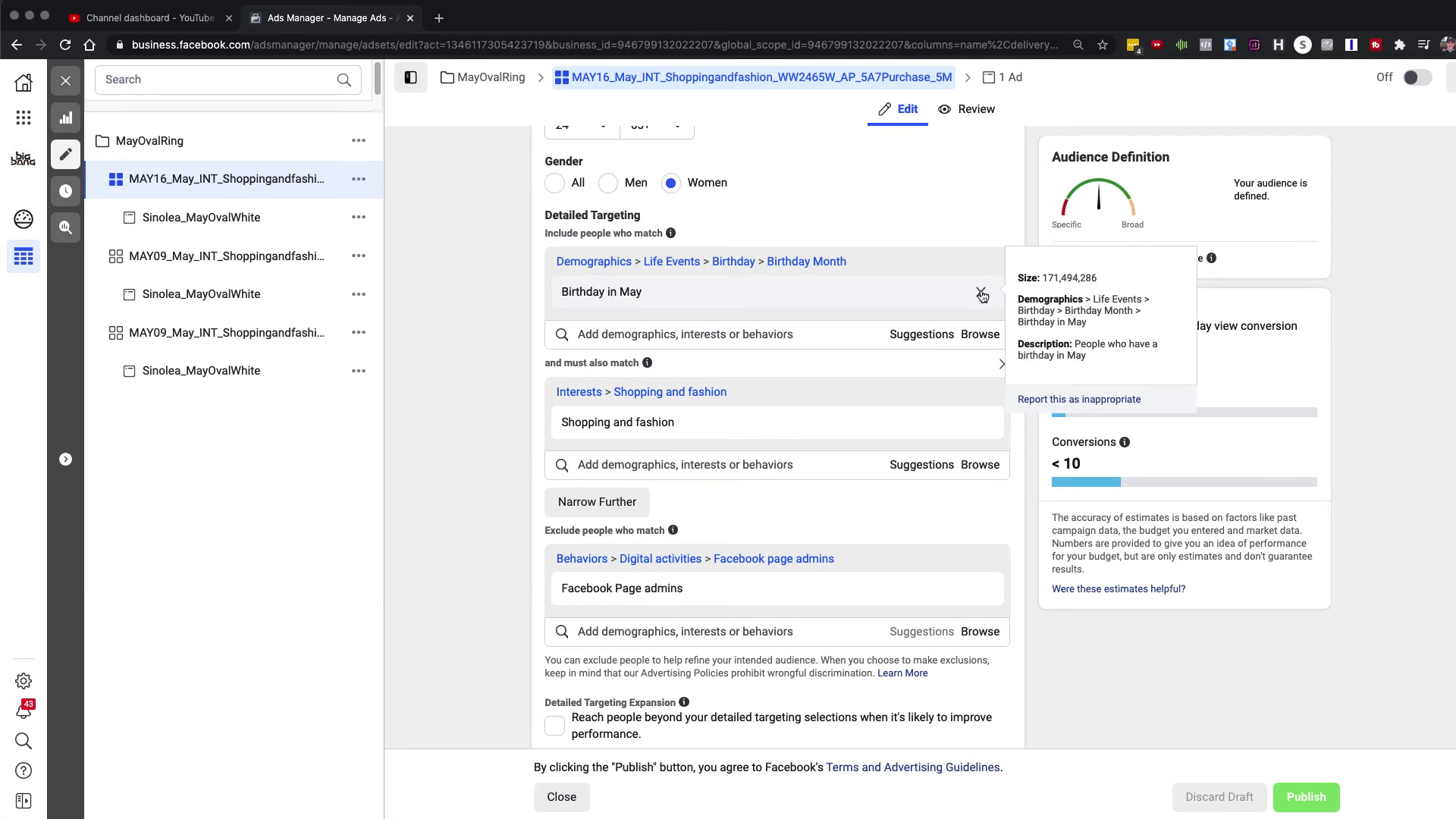
click(981, 292)
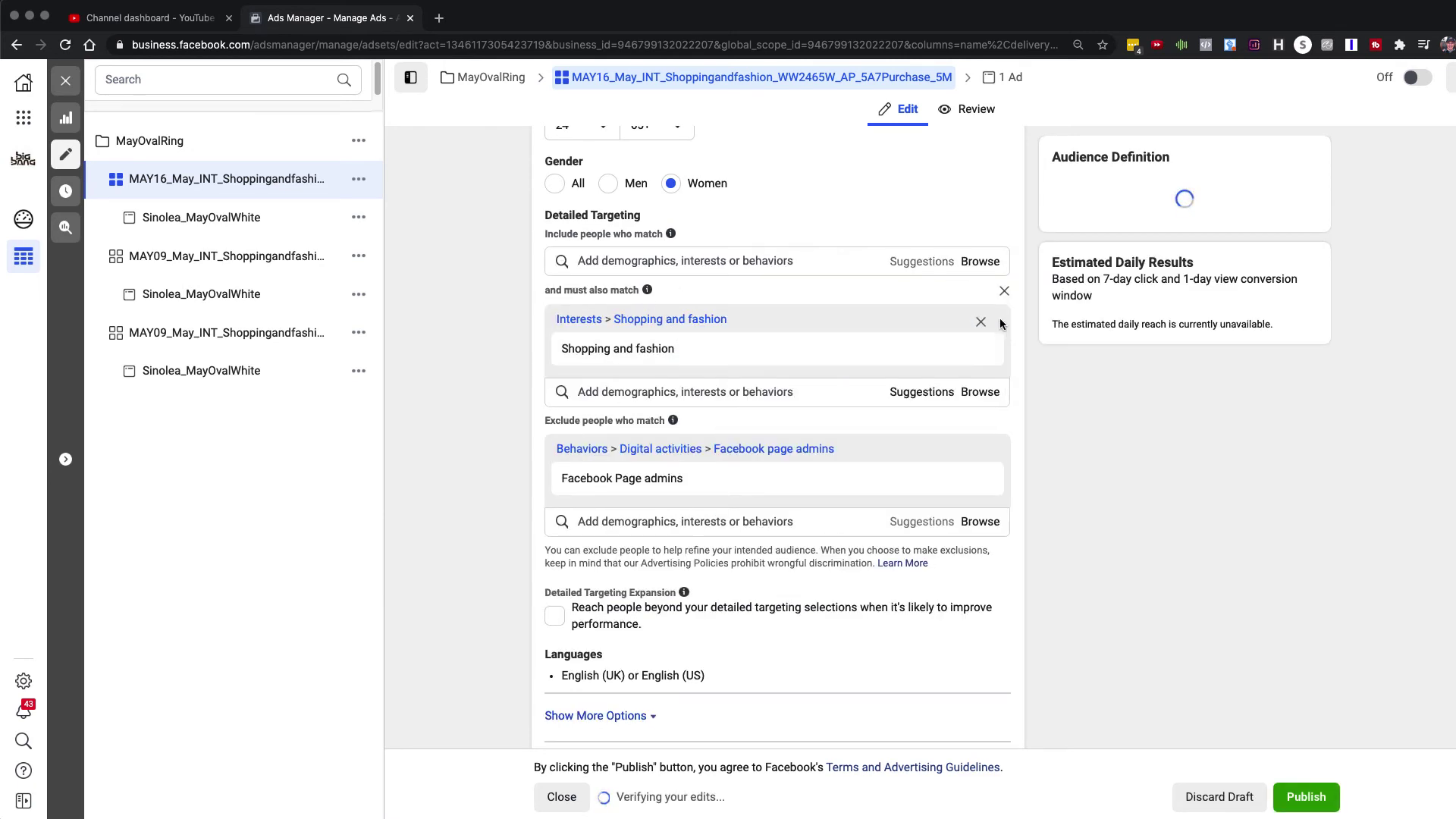
click(981, 348)
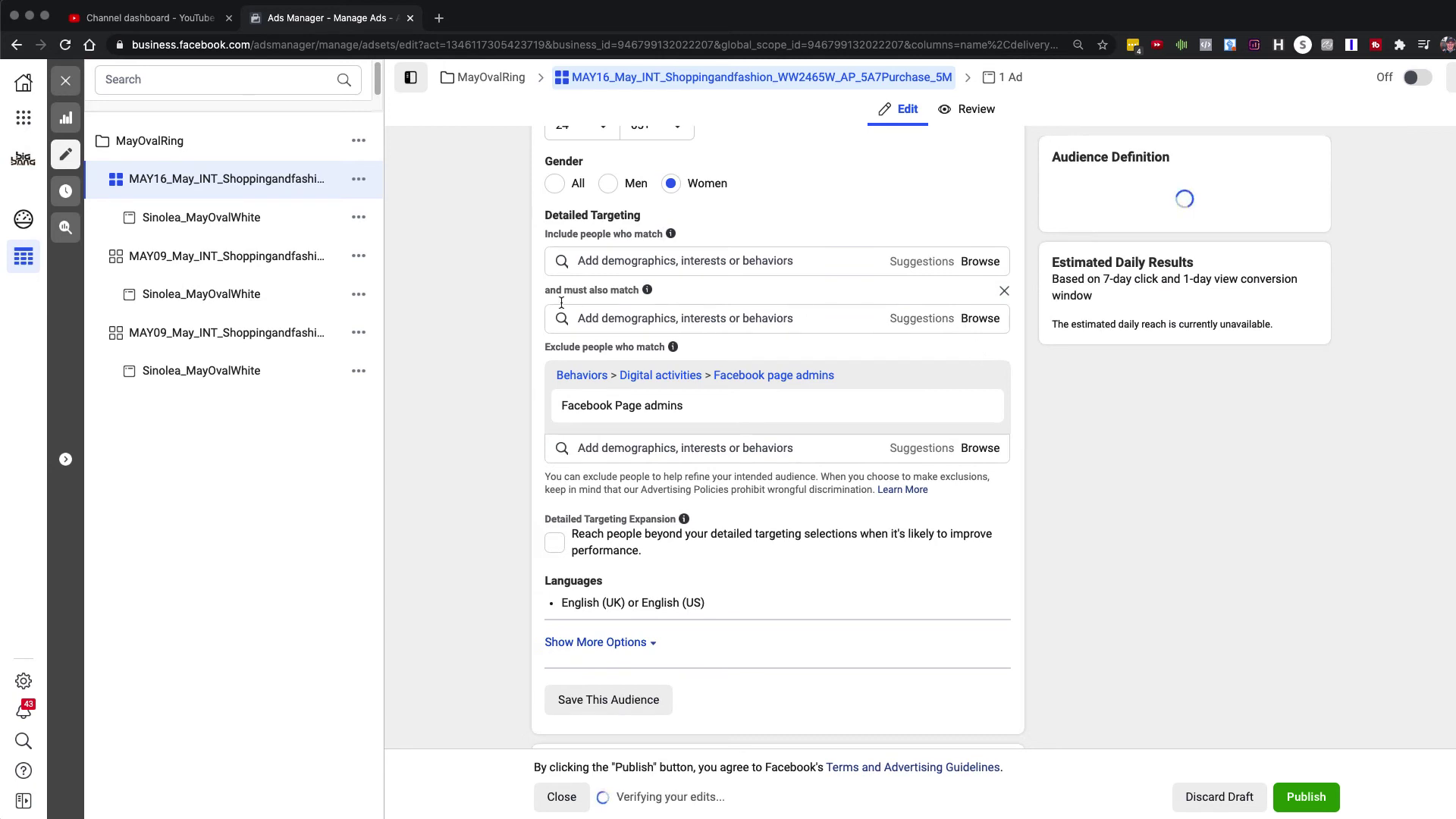
click(981, 403)
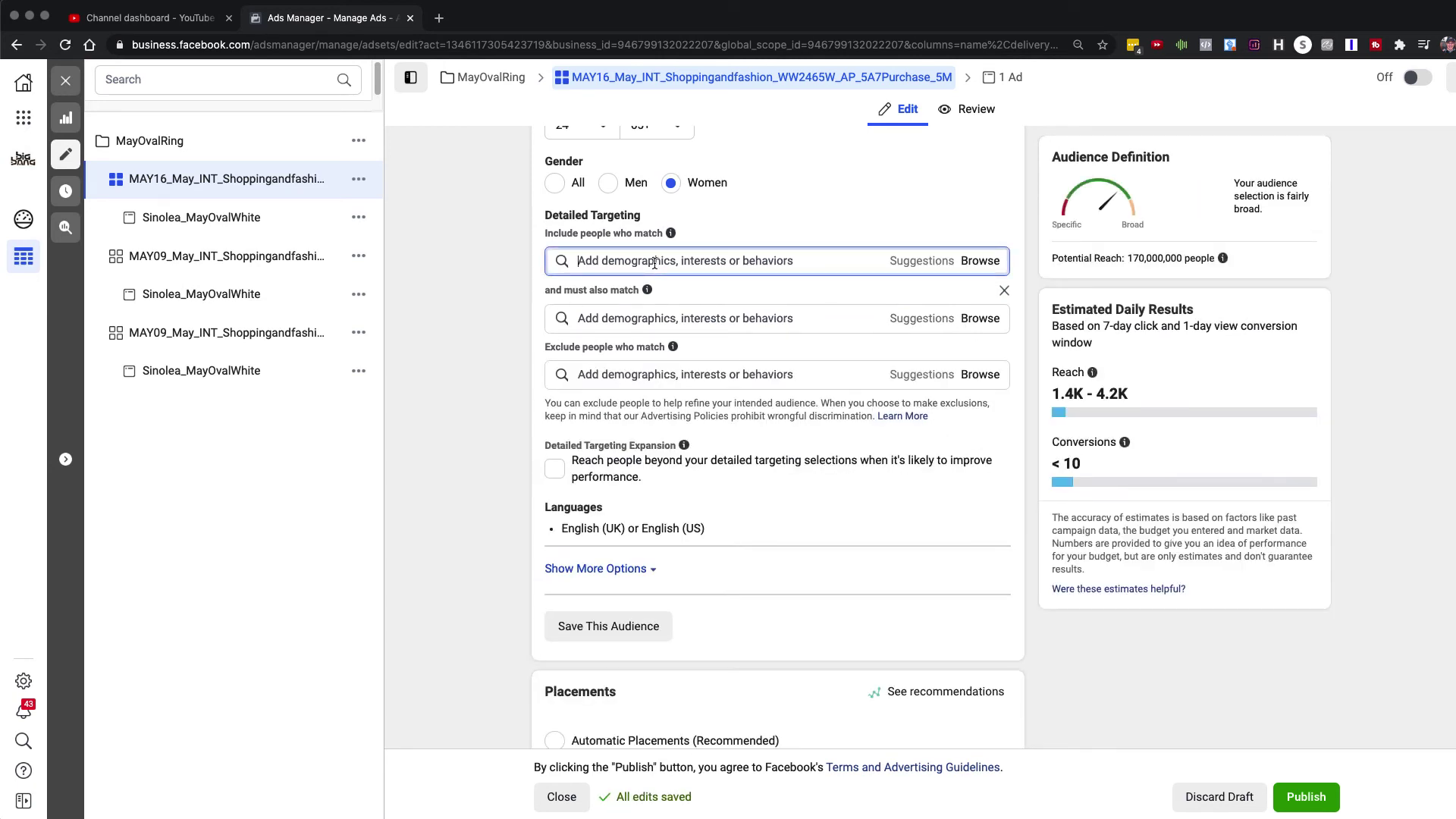
Step: Search the included detailed targeting for "birthstone" and add the Birthstone interest
text(bir)
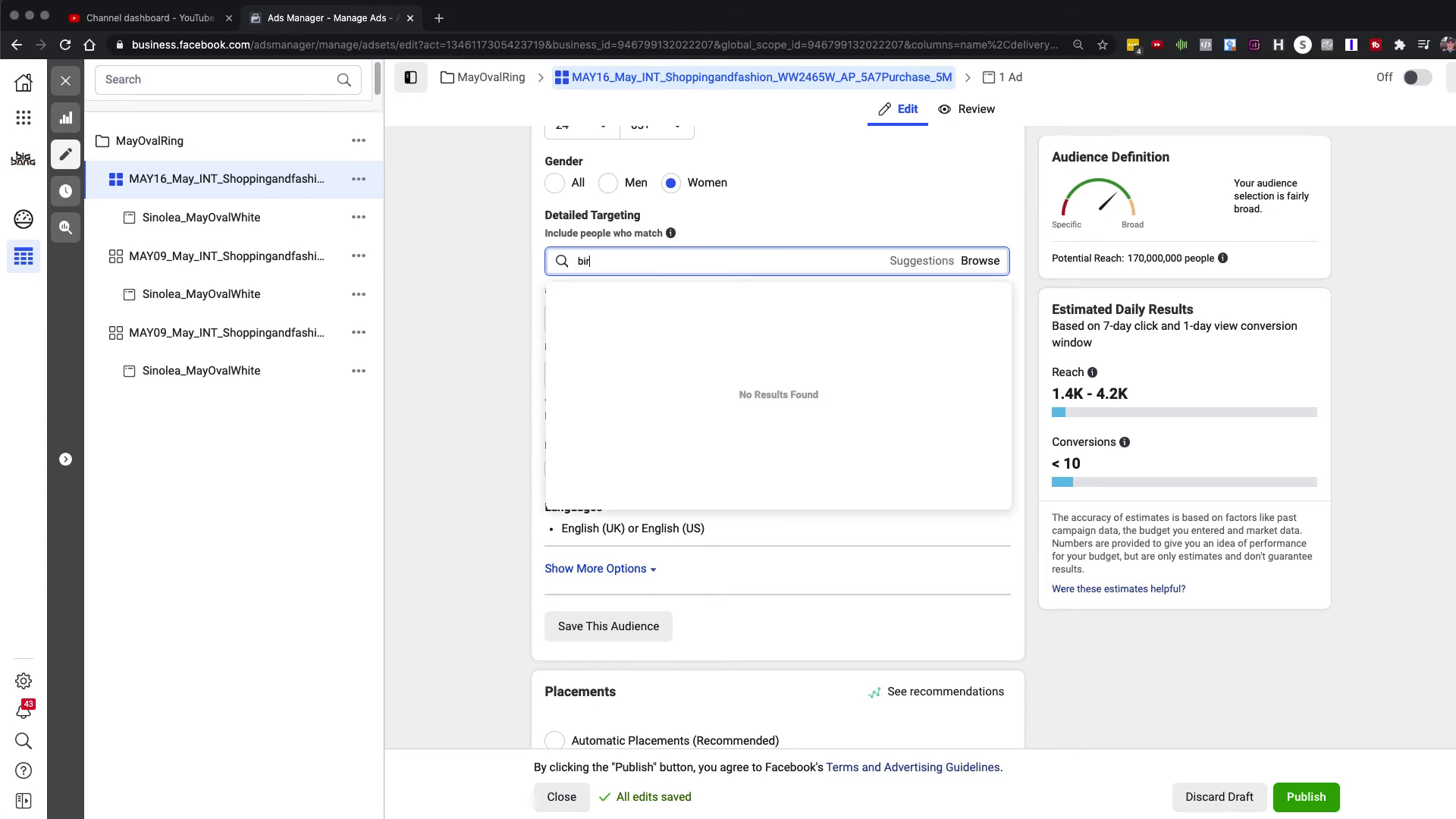
text(thstone)
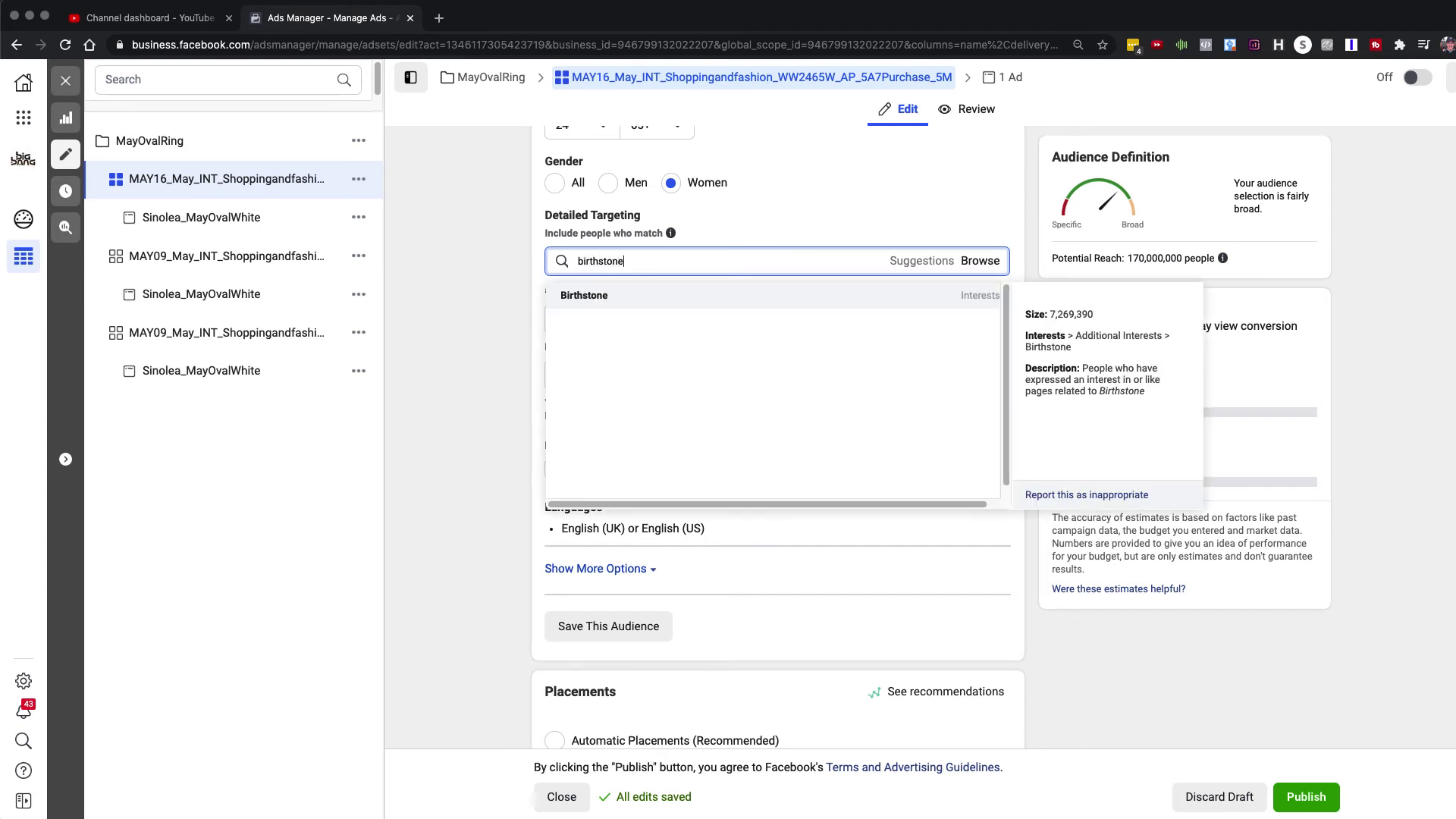
click(612, 295)
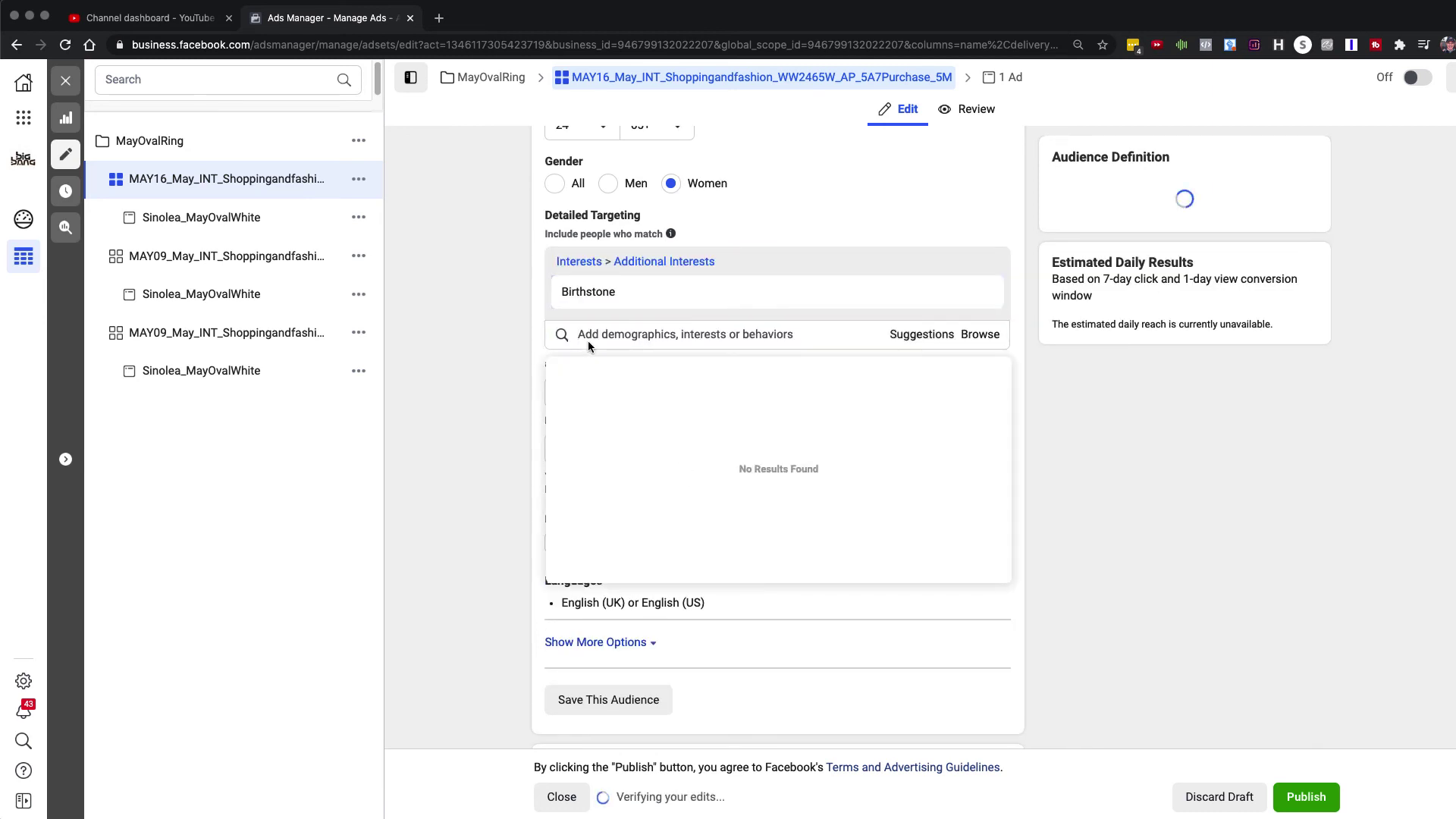
click(490, 485)
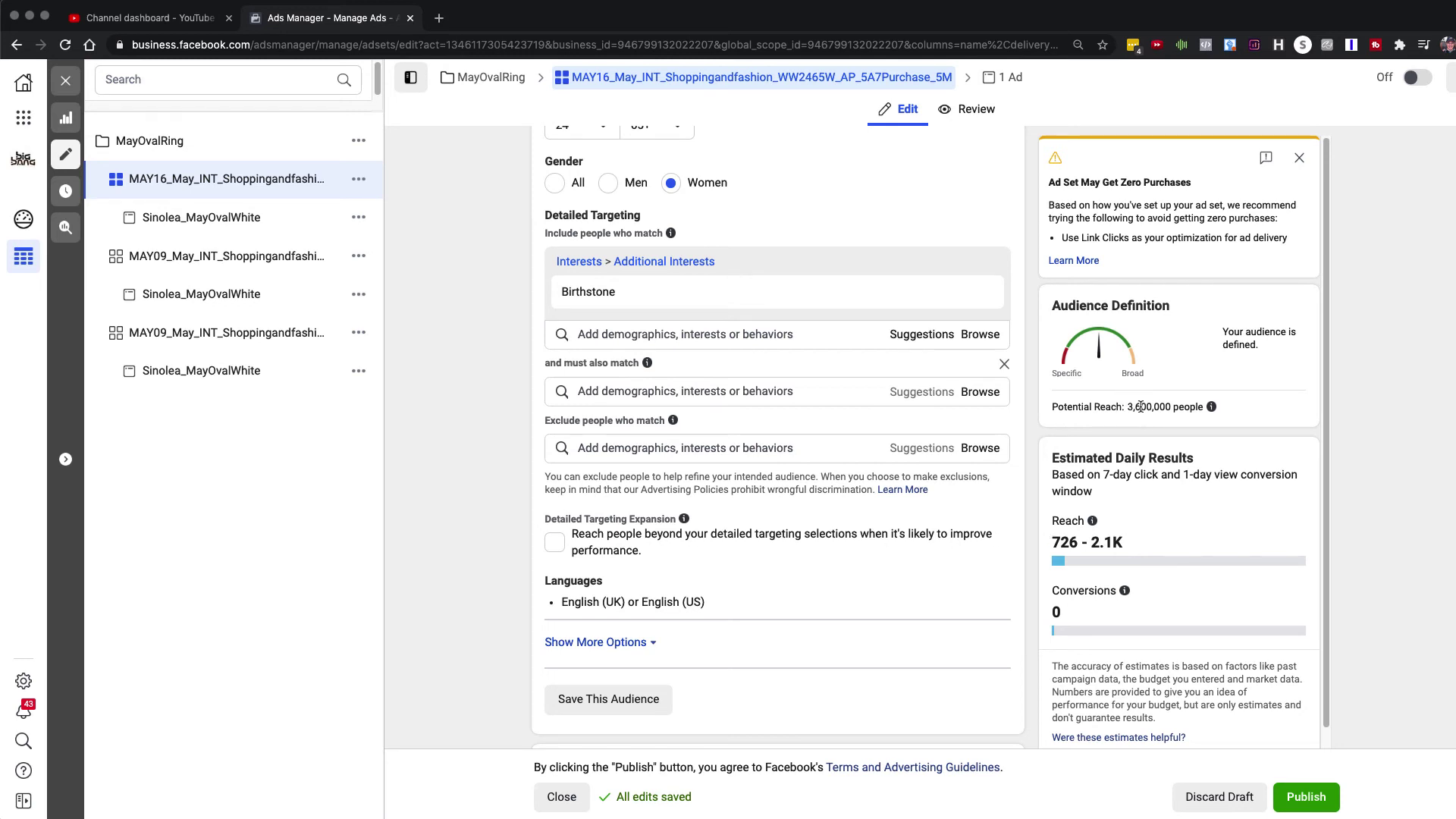
Step: Remove English (UK) and English (US) from the audience's languages
scroll(981, 571, down, 1)
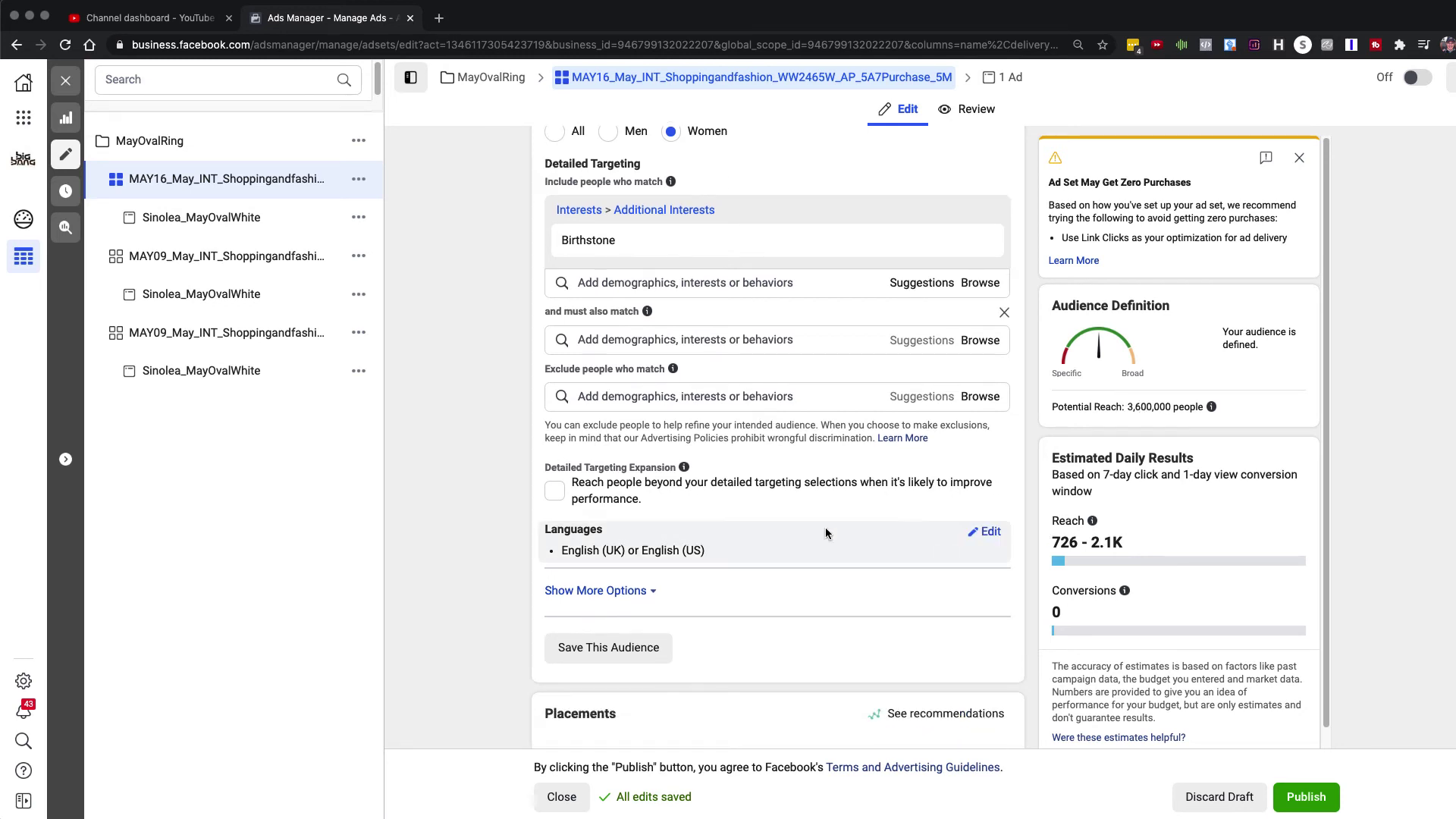
click(991, 533)
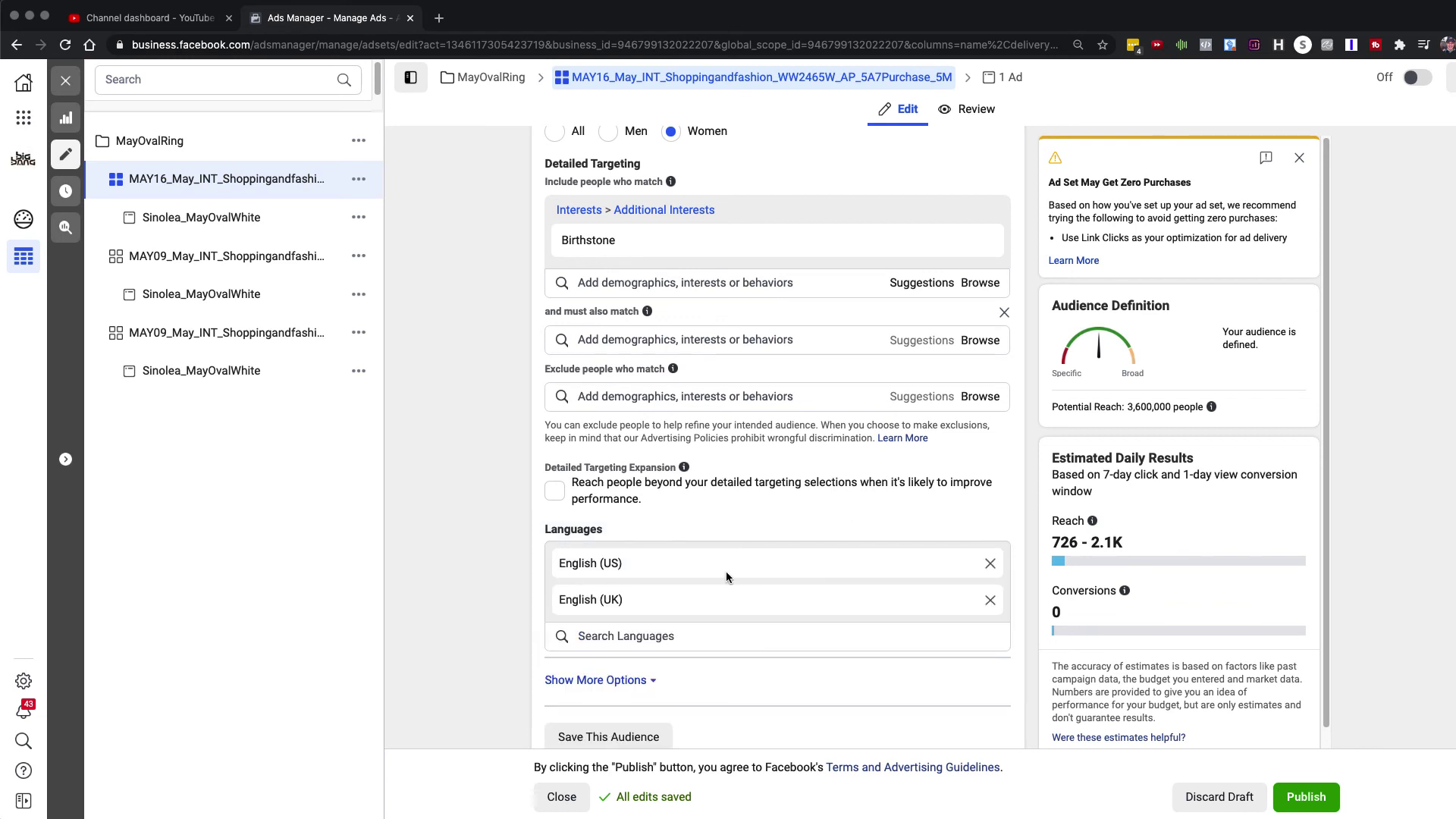
click(990, 600)
click(990, 563)
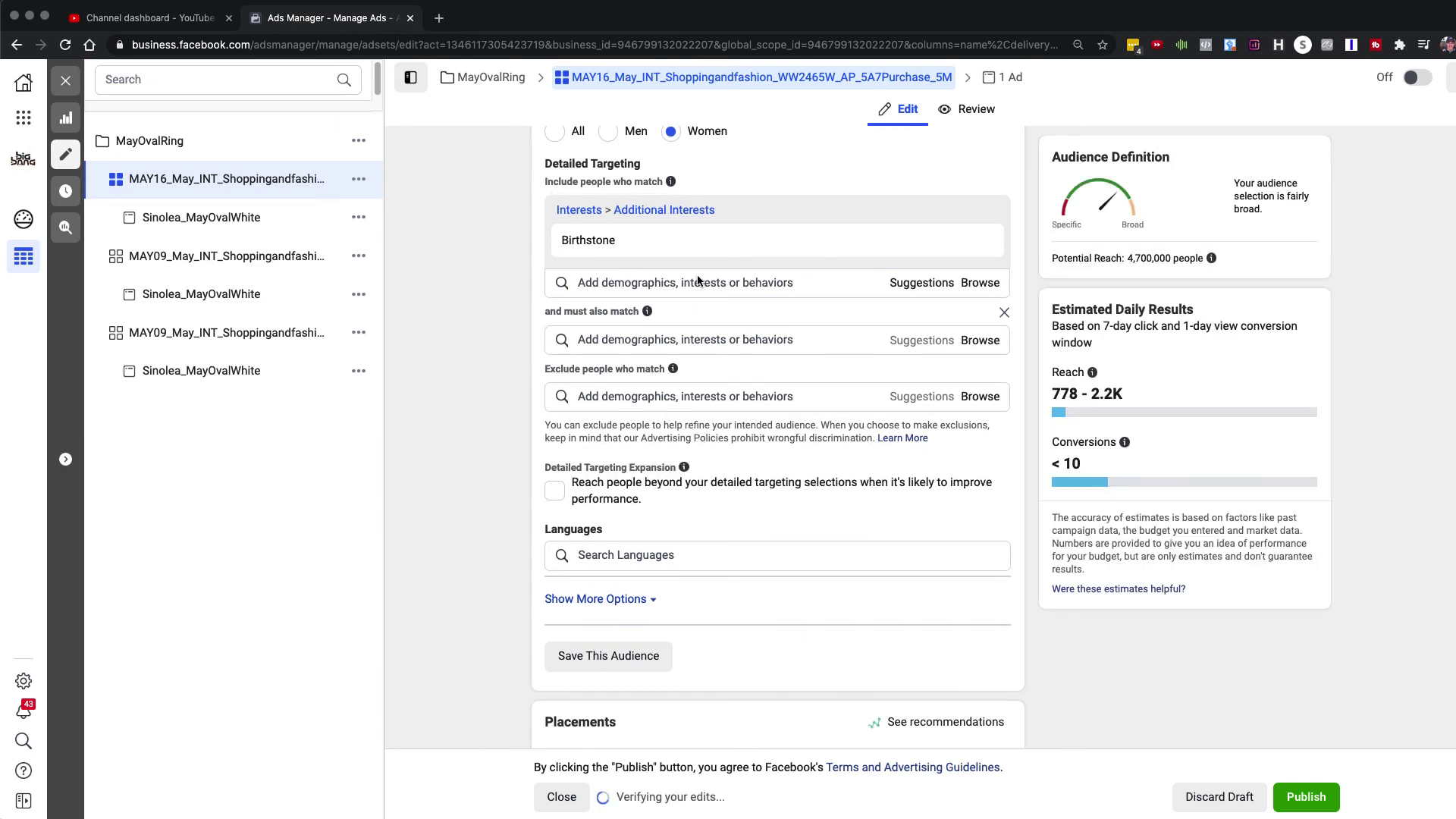
scroll(697, 280, up, 8)
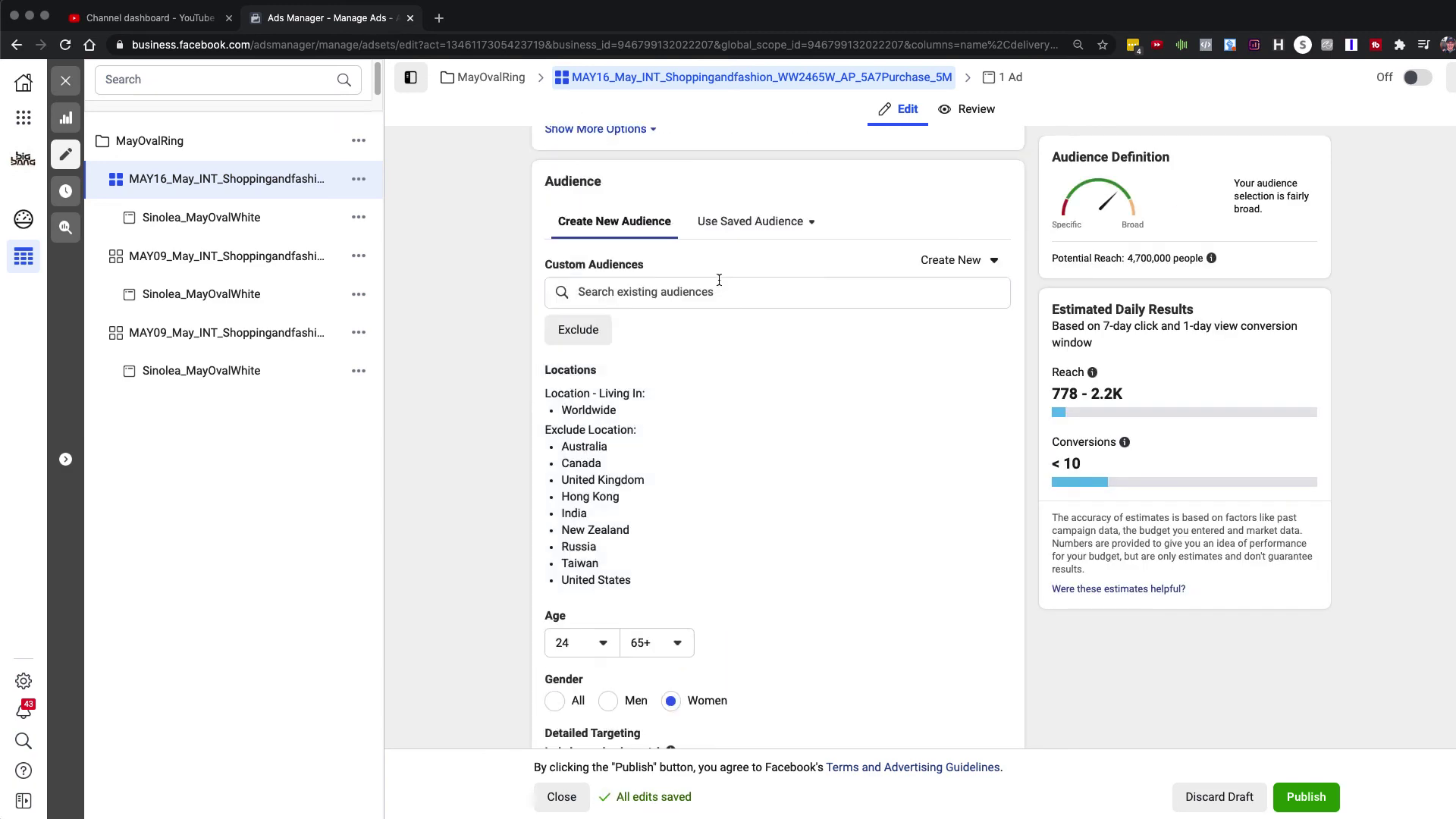
scroll(719, 281, down, 10)
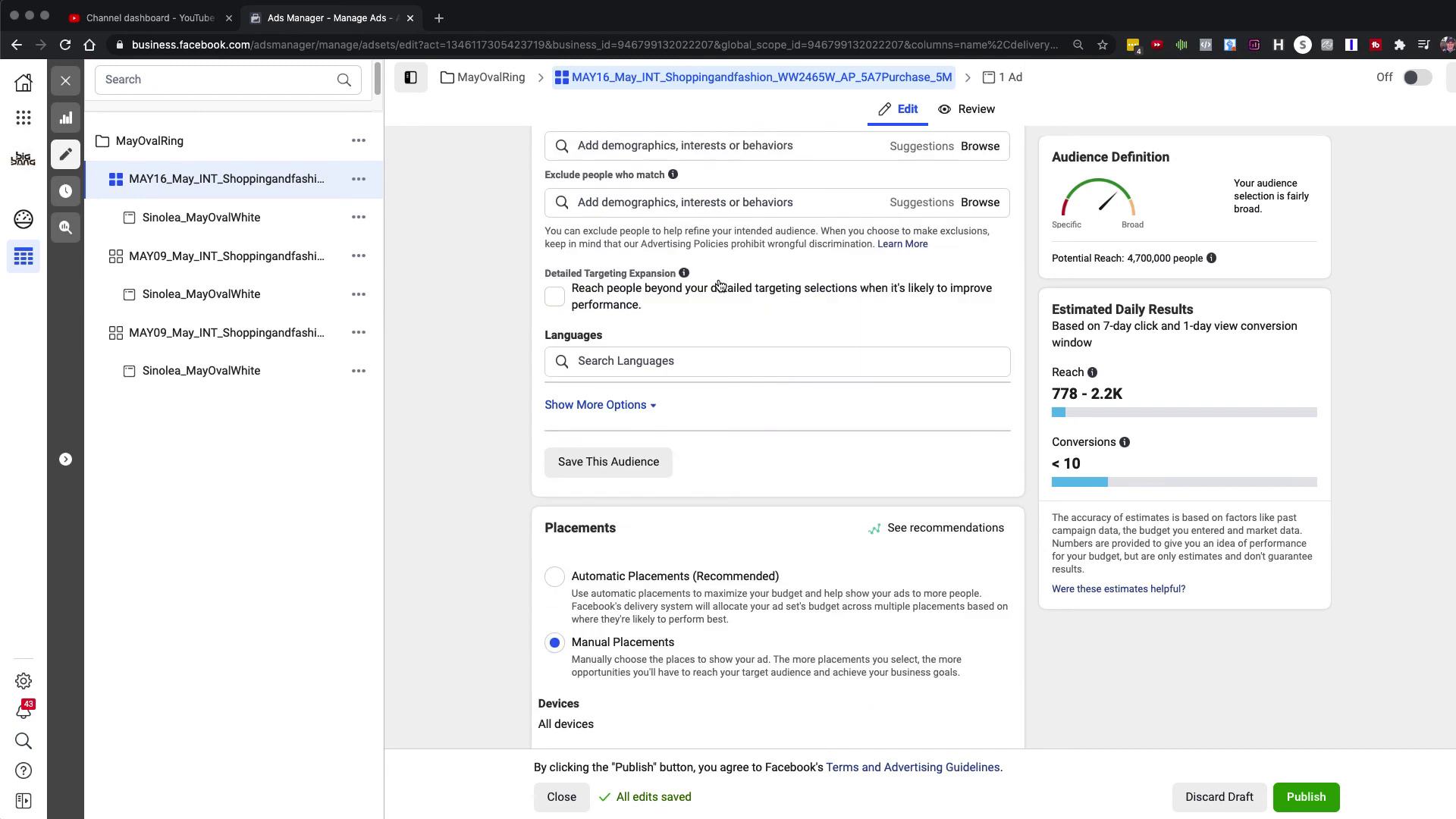